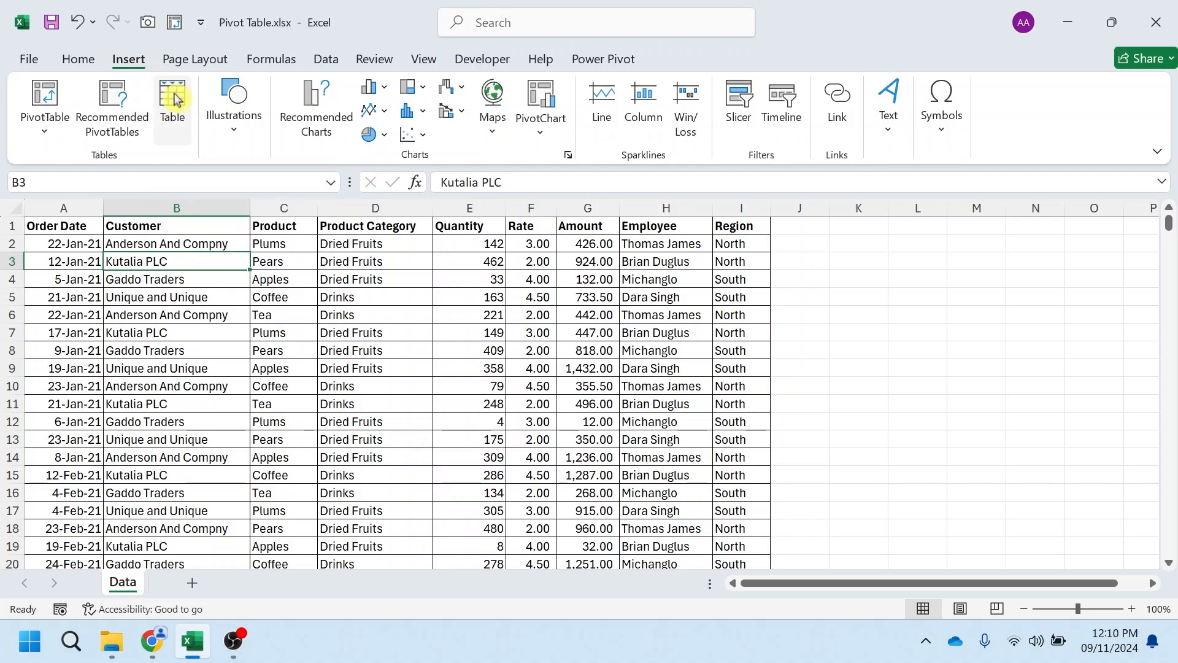
Convert the data range A1:I501 into a table with headers.
{"action": "left_click", "coordinate": [79, 59]}
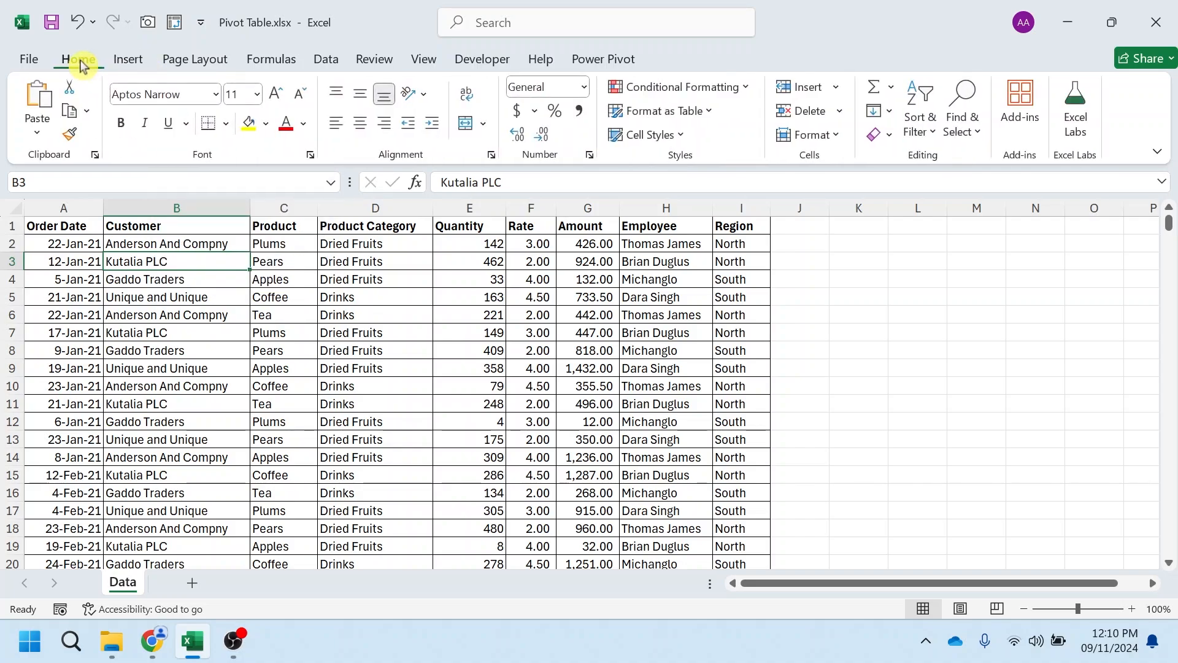
{"action": "left_click", "coordinate": [711, 112]}
{"action": "left_click", "coordinate": [712, 114]}
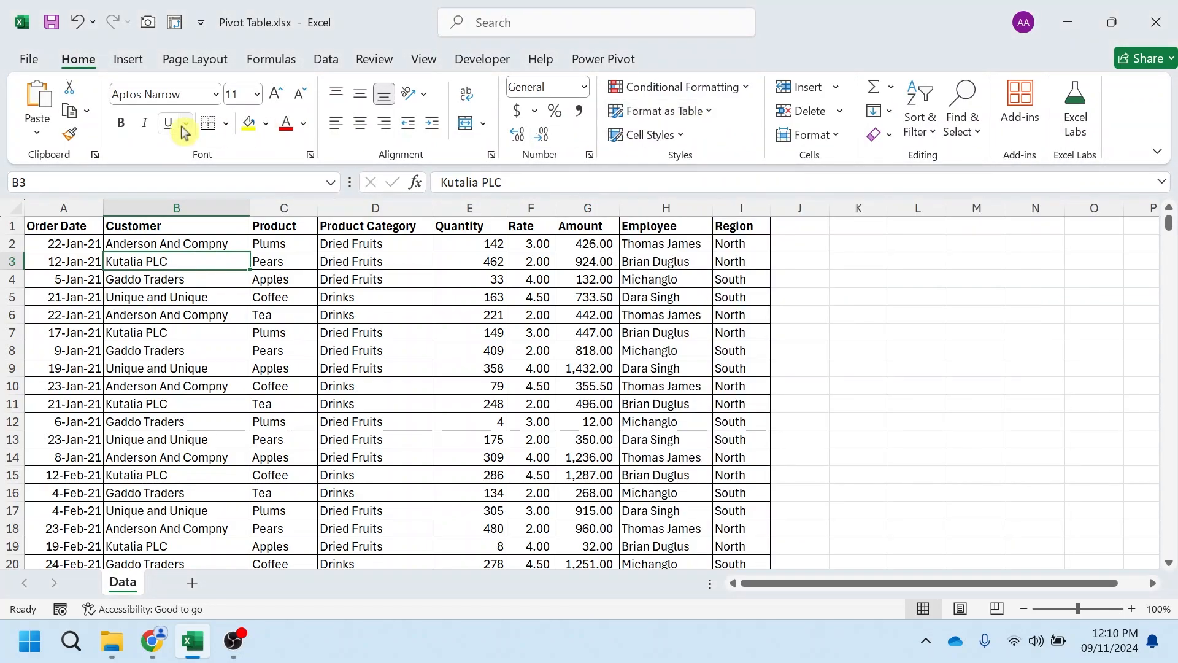
{"action": "left_click", "coordinate": [127, 60]}
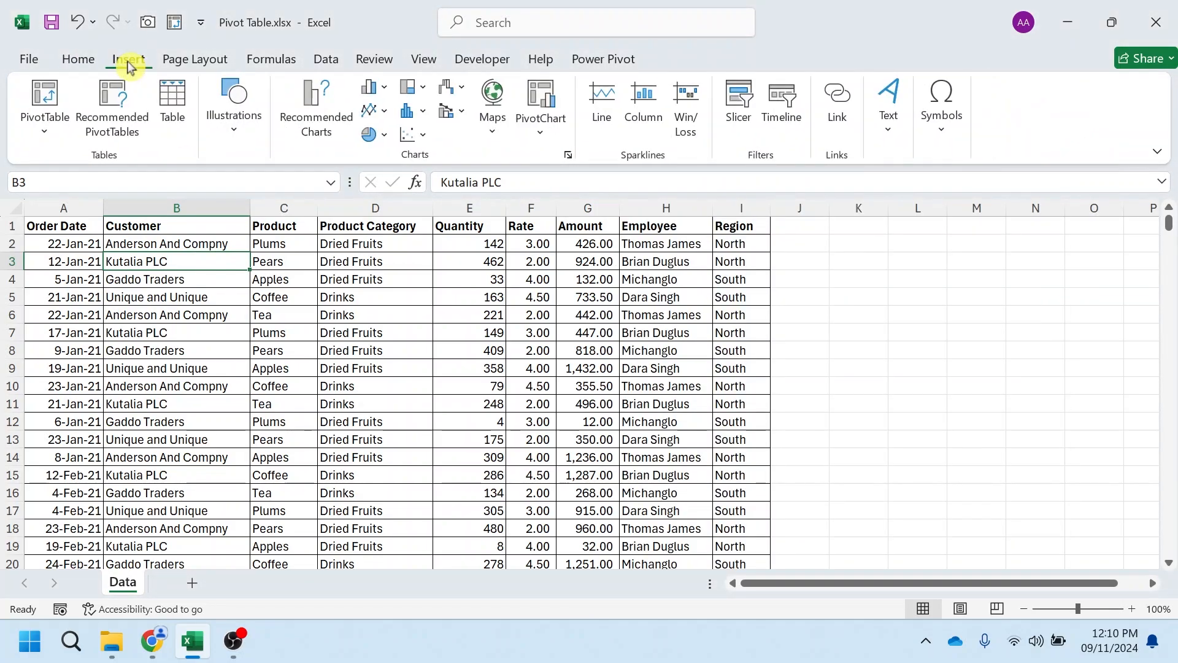
{"action": "left_click", "coordinate": [176, 97]}
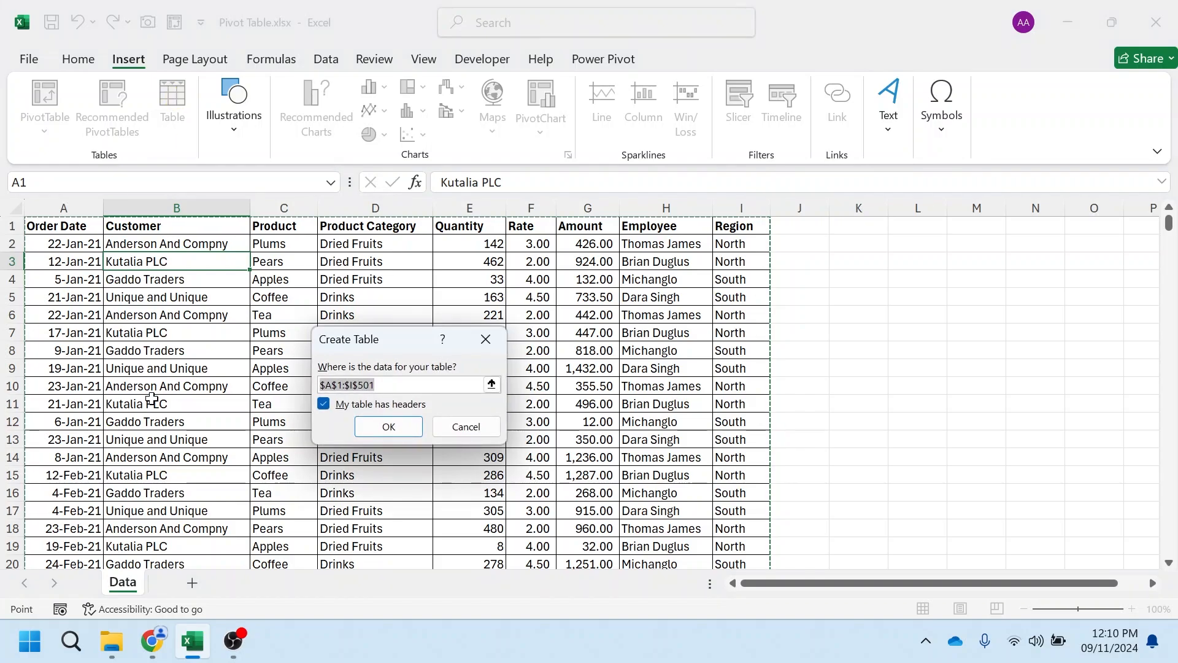
{"action": "left_click", "coordinate": [401, 433]}
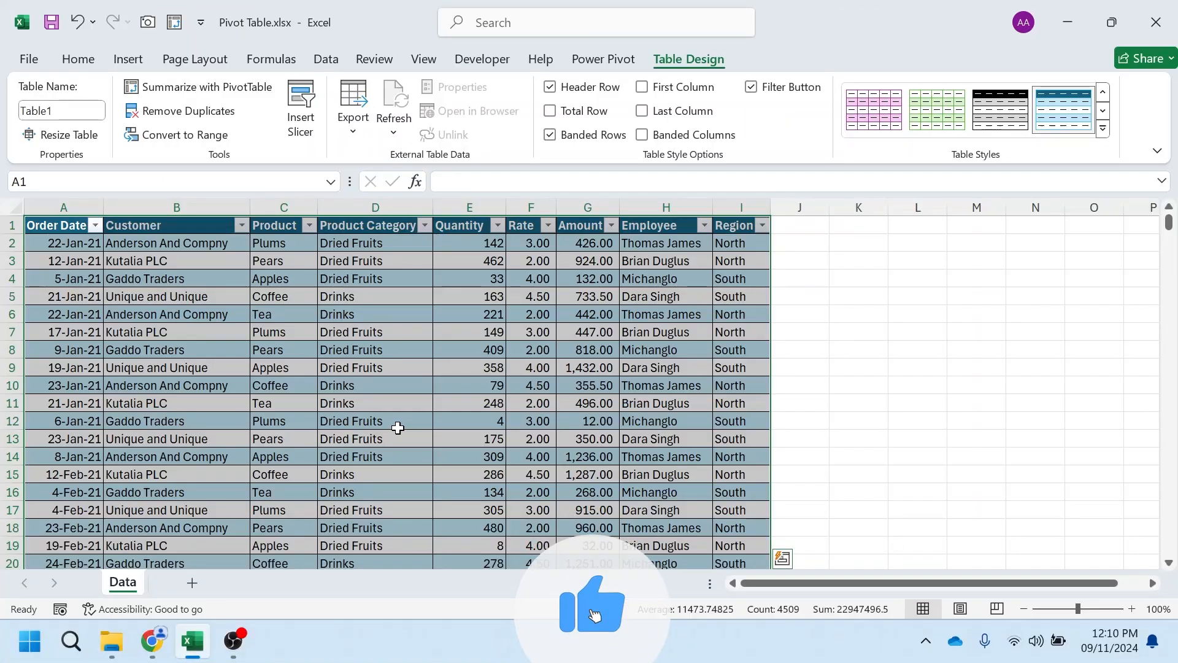
Examine the table down to its last row and the first empty row below it, and return to the header row.
{"action": "left_click_drag", "start_coordinate": [1170, 224], "coordinate": [1170, 557]}
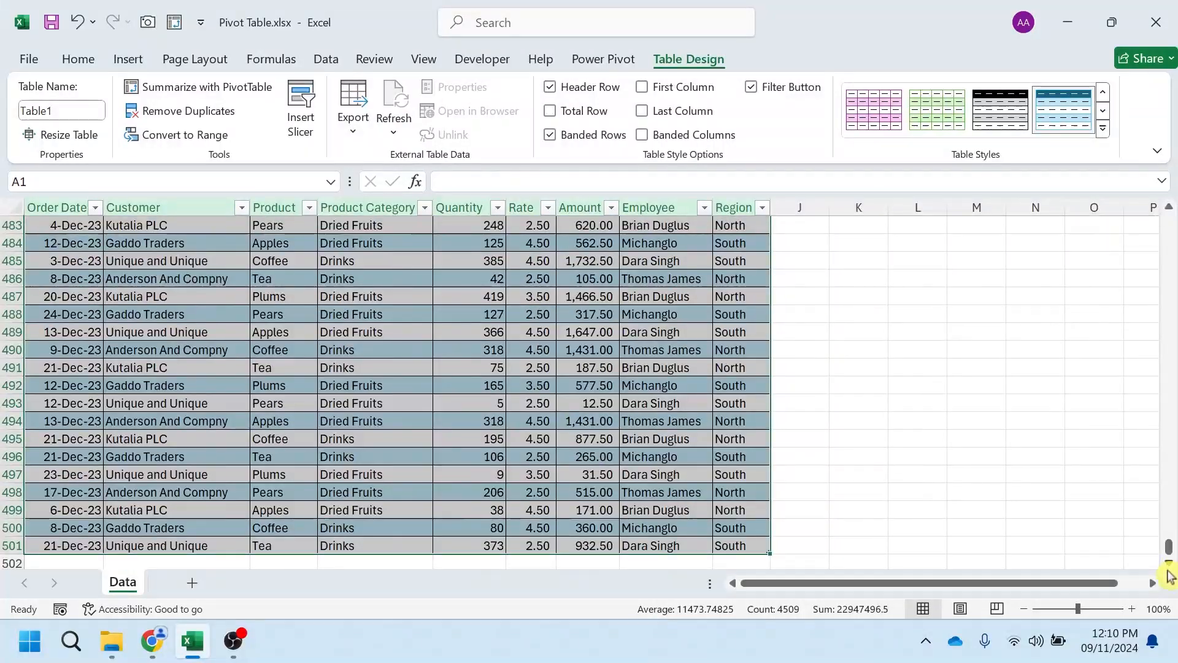
{"action": "left_click", "coordinate": [1168, 570]}
{"action": "left_click", "coordinate": [1169, 571]}
{"action": "left_click", "coordinate": [1169, 571]}
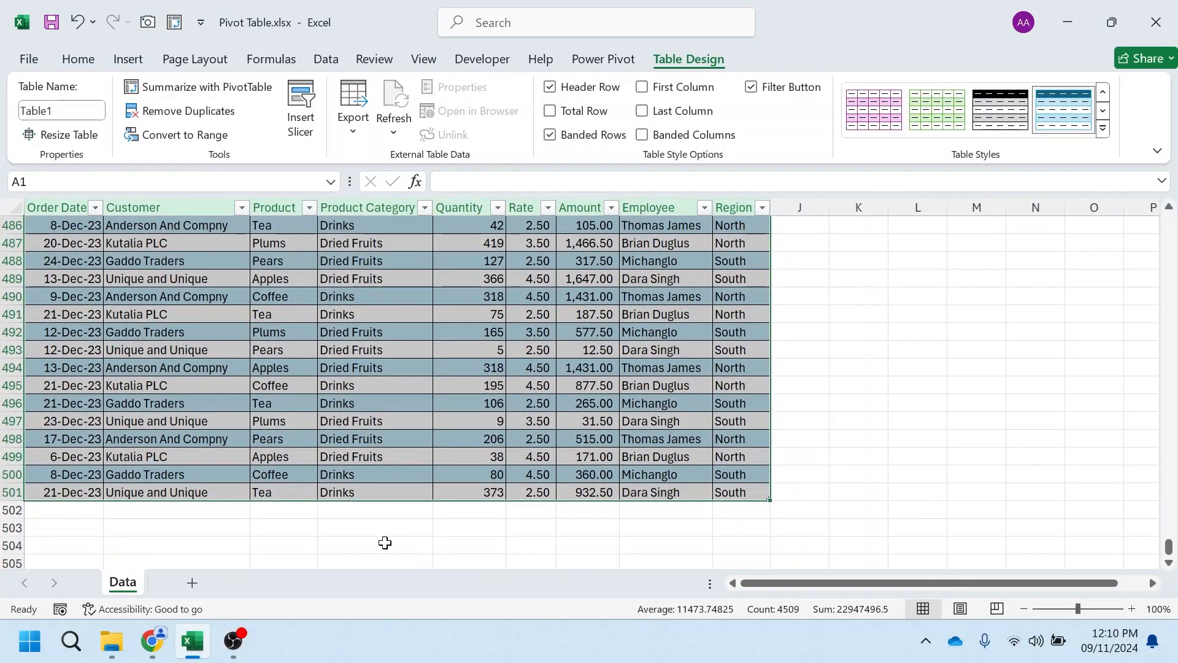
{"action": "left_click", "coordinate": [71, 515]}
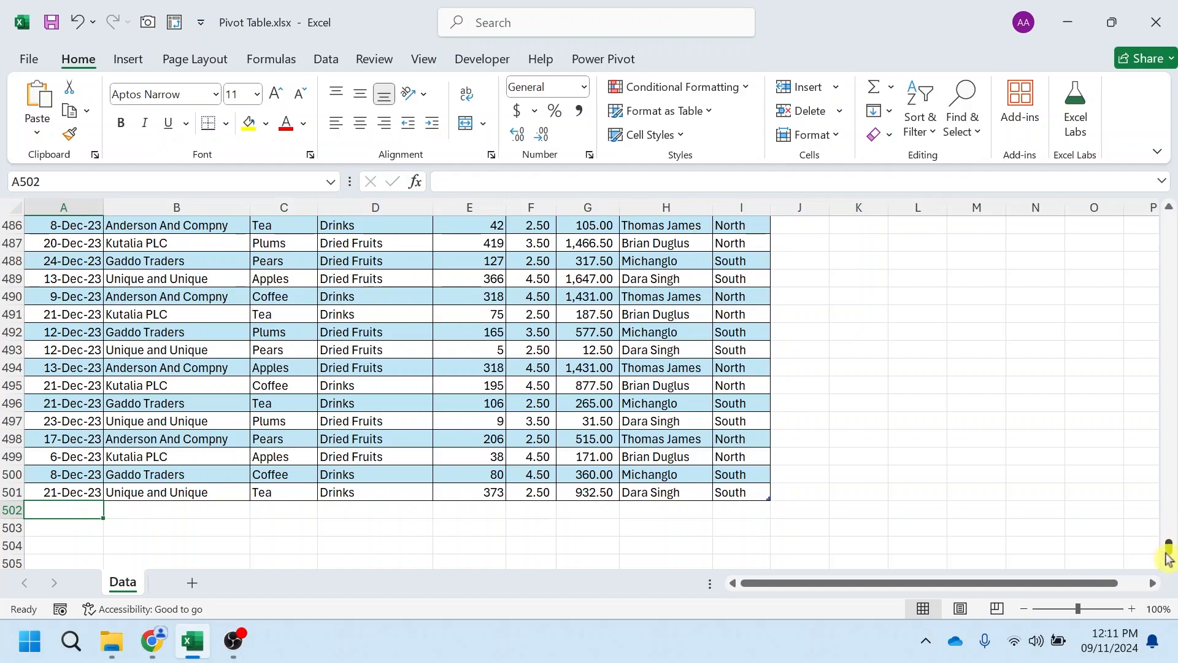
{"action": "left_click_drag", "start_coordinate": [1170, 547], "coordinate": [1170, 221]}
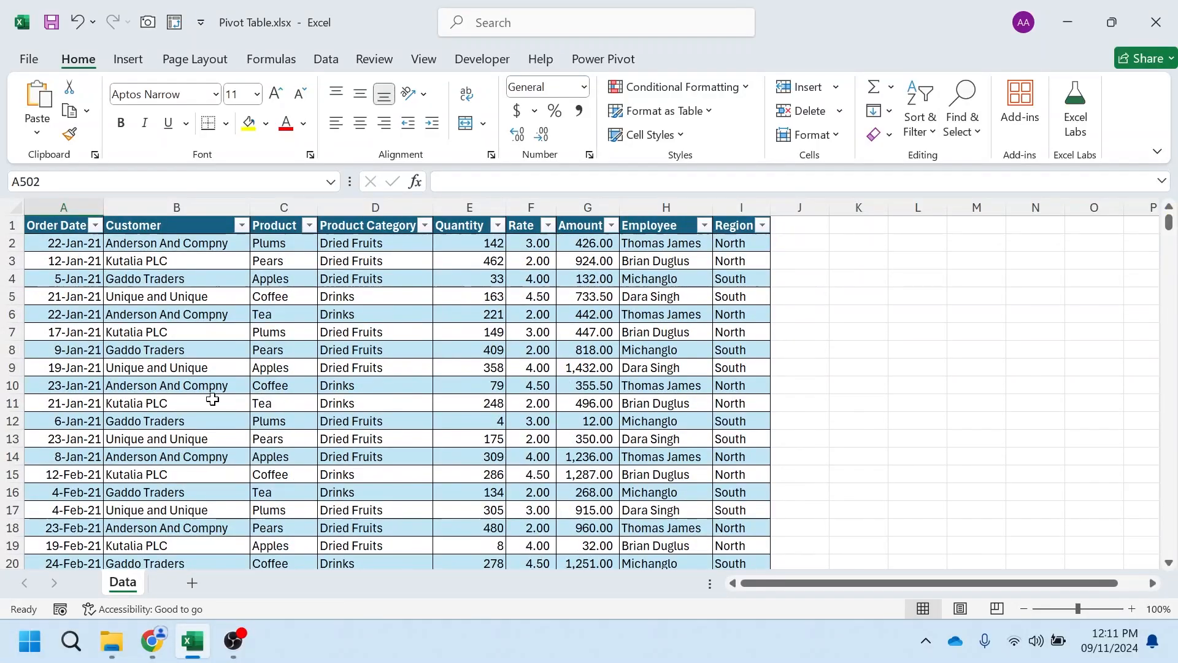
Open the recommended PivotTables for the table and preview several of the suggested employee, product, customer and region summaries.
{"action": "left_click", "coordinate": [175, 279]}
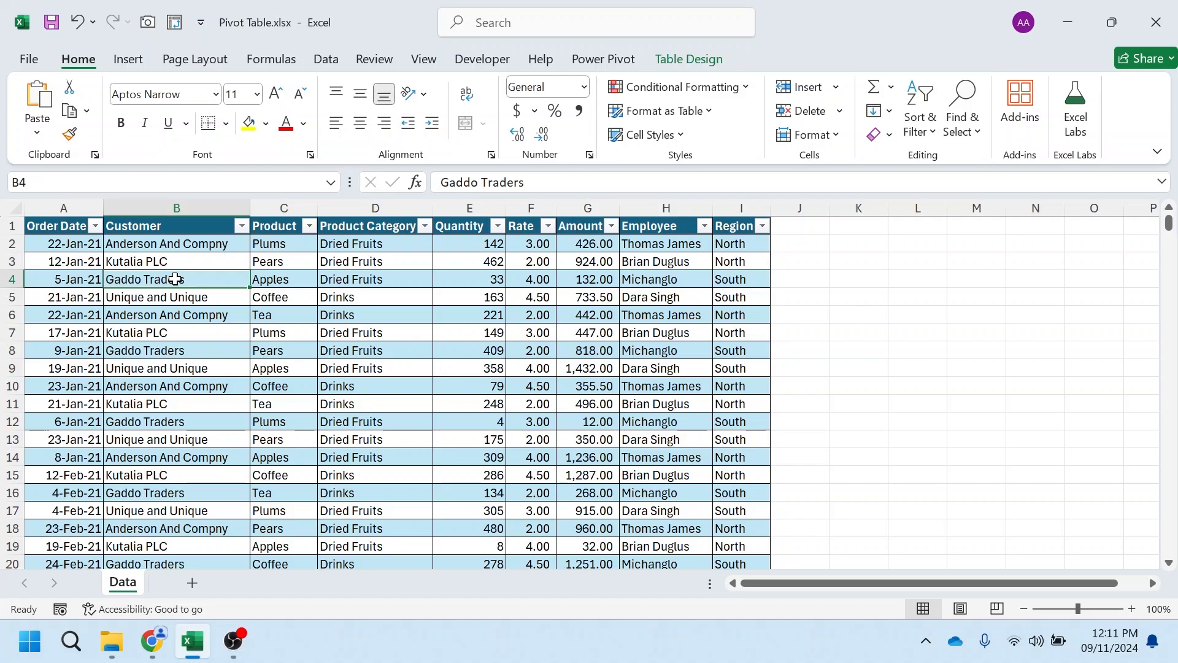
{"action": "left_click", "coordinate": [129, 60]}
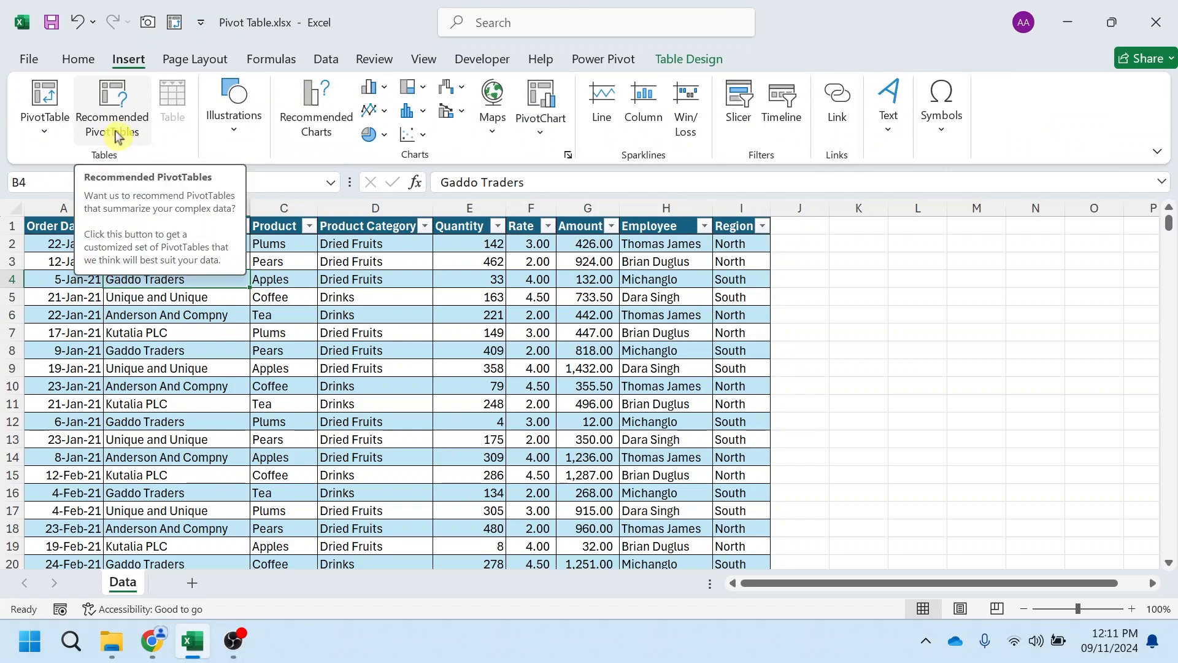
{"action": "left_click", "coordinate": [117, 136]}
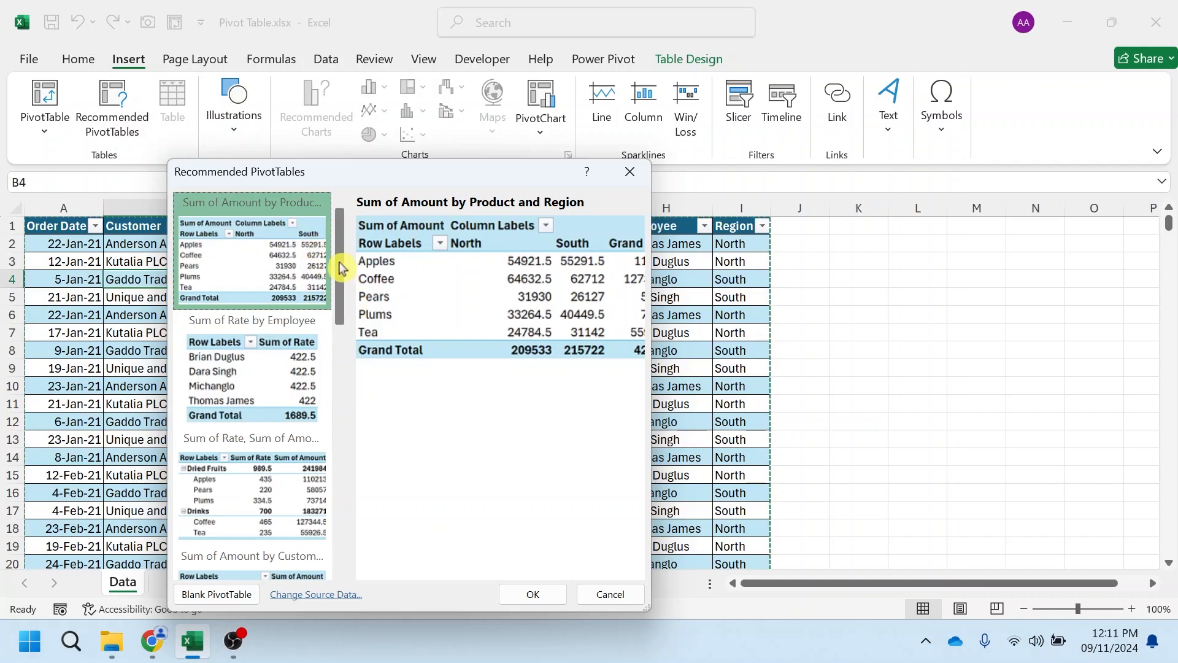
{"action": "left_click", "coordinate": [255, 380]}
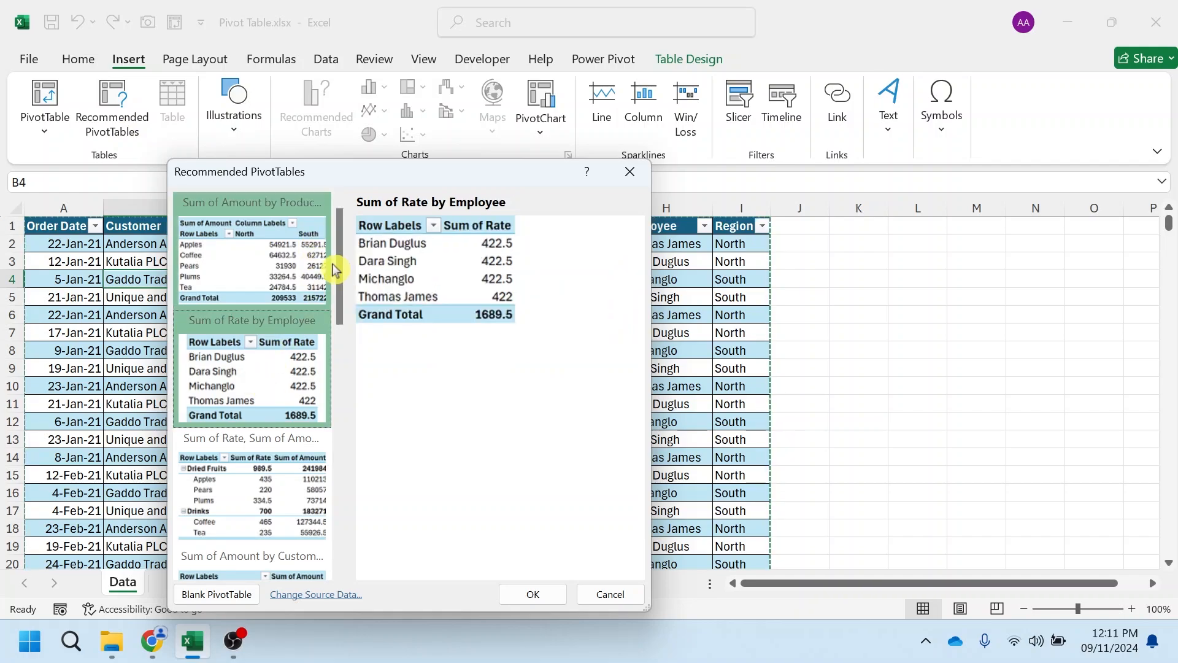
{"action": "left_click_drag", "start_coordinate": [341, 248], "coordinate": [340, 302]}
{"action": "left_click", "coordinate": [270, 277]}
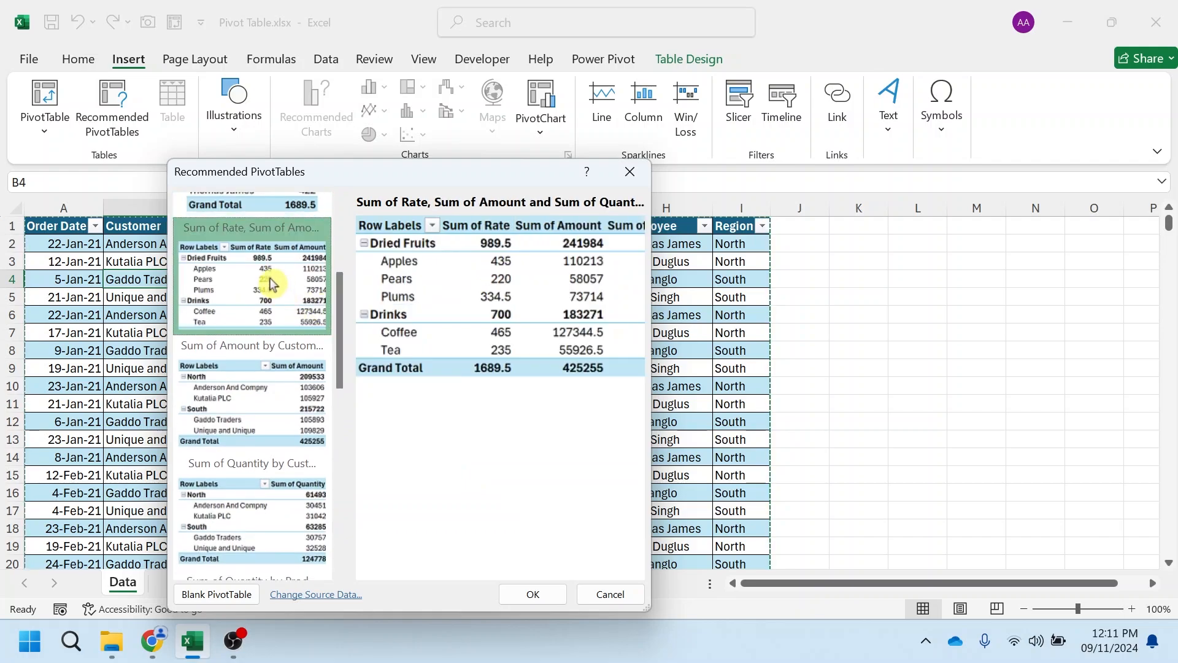
{"action": "left_click", "coordinate": [258, 395]}
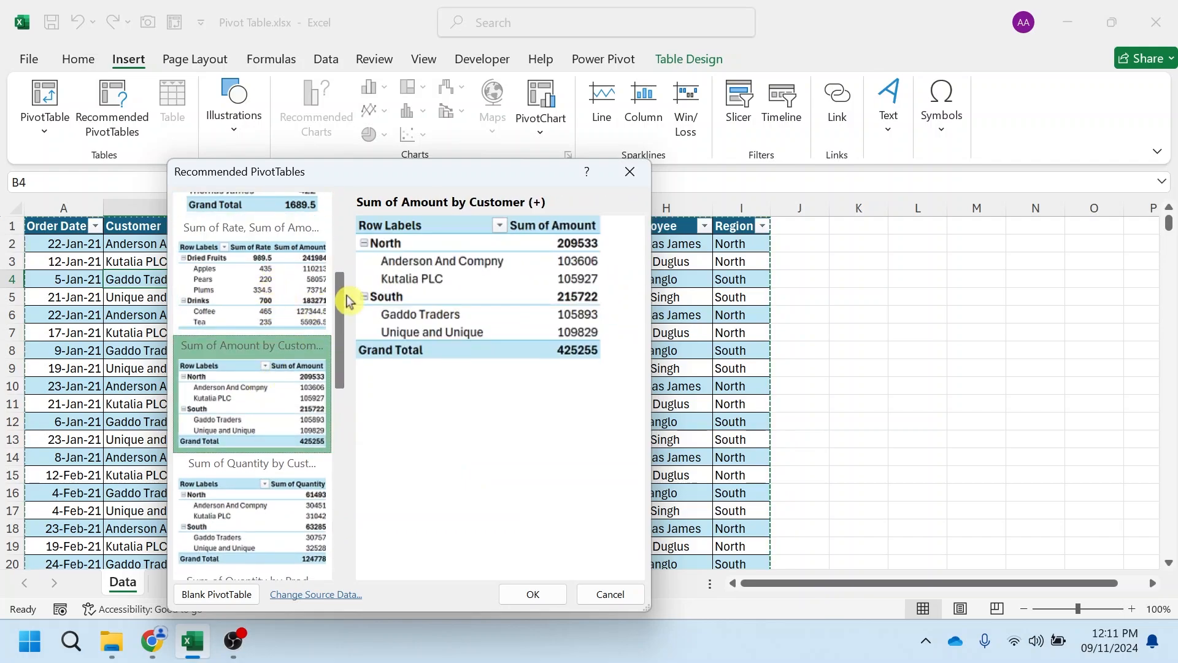
{"action": "left_click_drag", "start_coordinate": [341, 293], "coordinate": [336, 420]}
{"action": "left_click", "coordinate": [285, 372]}
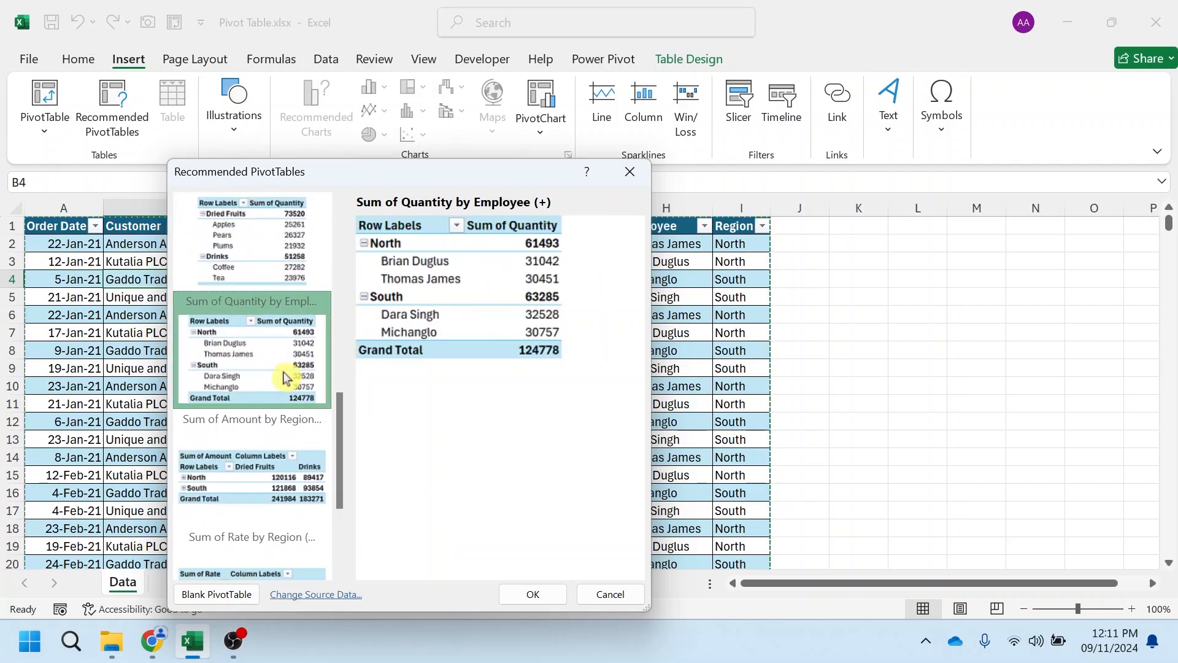
{"action": "left_click", "coordinate": [265, 484]}
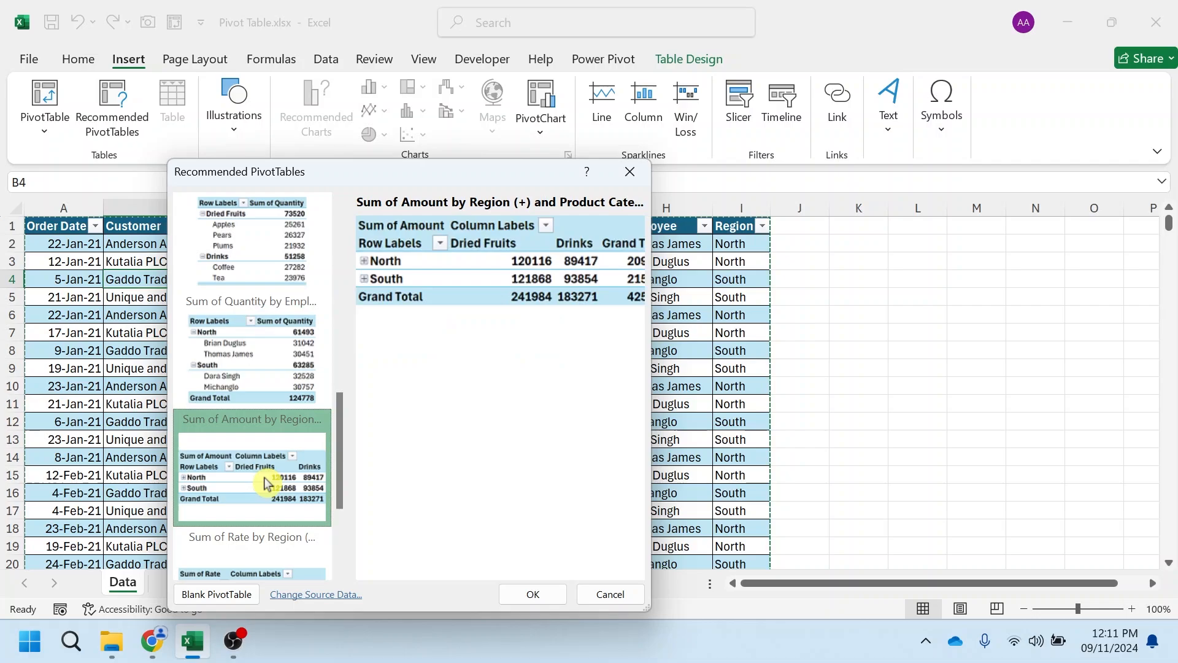
Insert a blank PivotTable and lay it out with Customer as rows, Product as columns and the sum of Amount as values.
{"action": "left_click", "coordinate": [236, 598]}
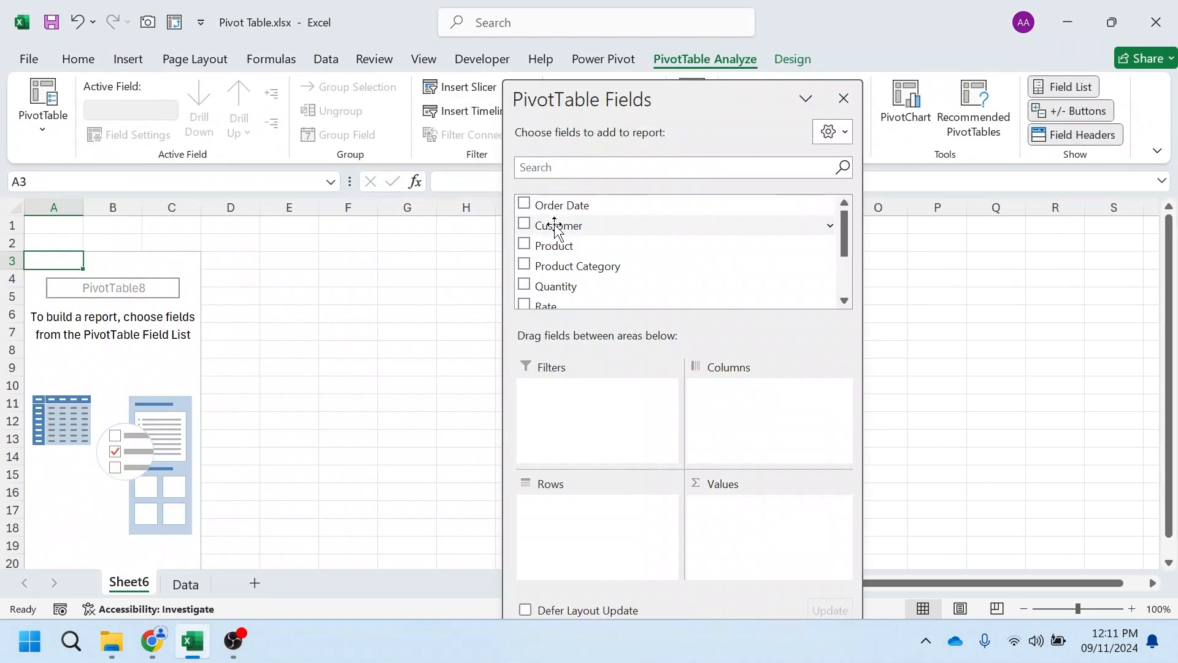
{"action": "left_click_drag", "start_coordinate": [554, 226], "coordinate": [607, 554]}
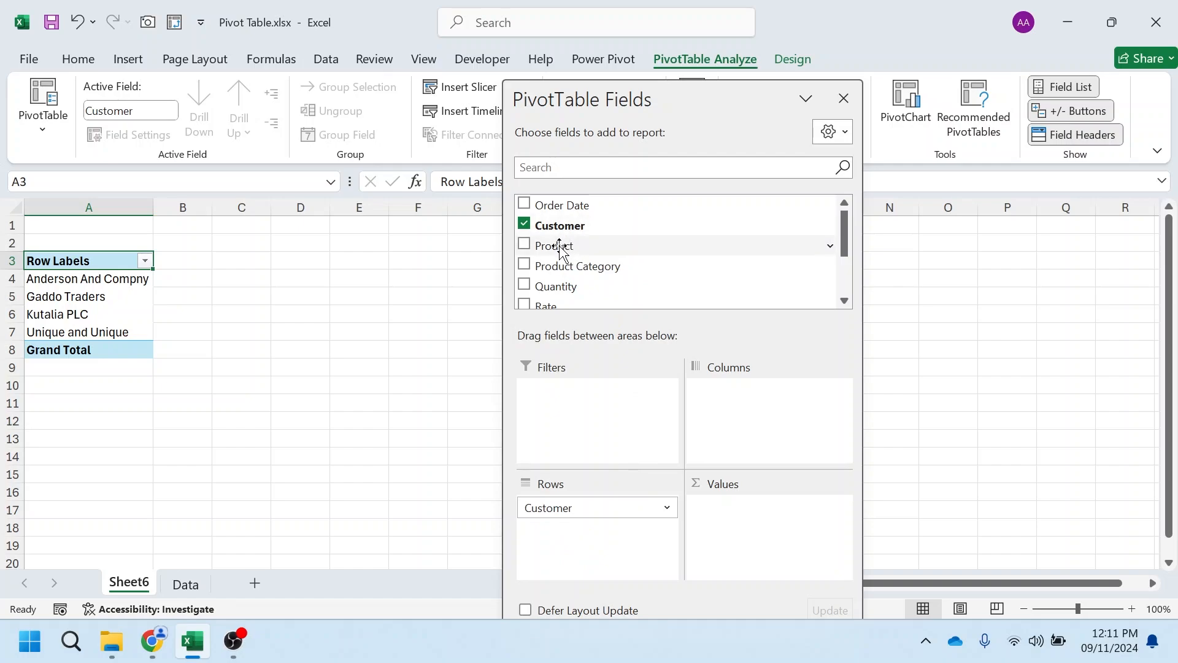
{"action": "left_click_drag", "start_coordinate": [555, 246], "coordinate": [768, 413]}
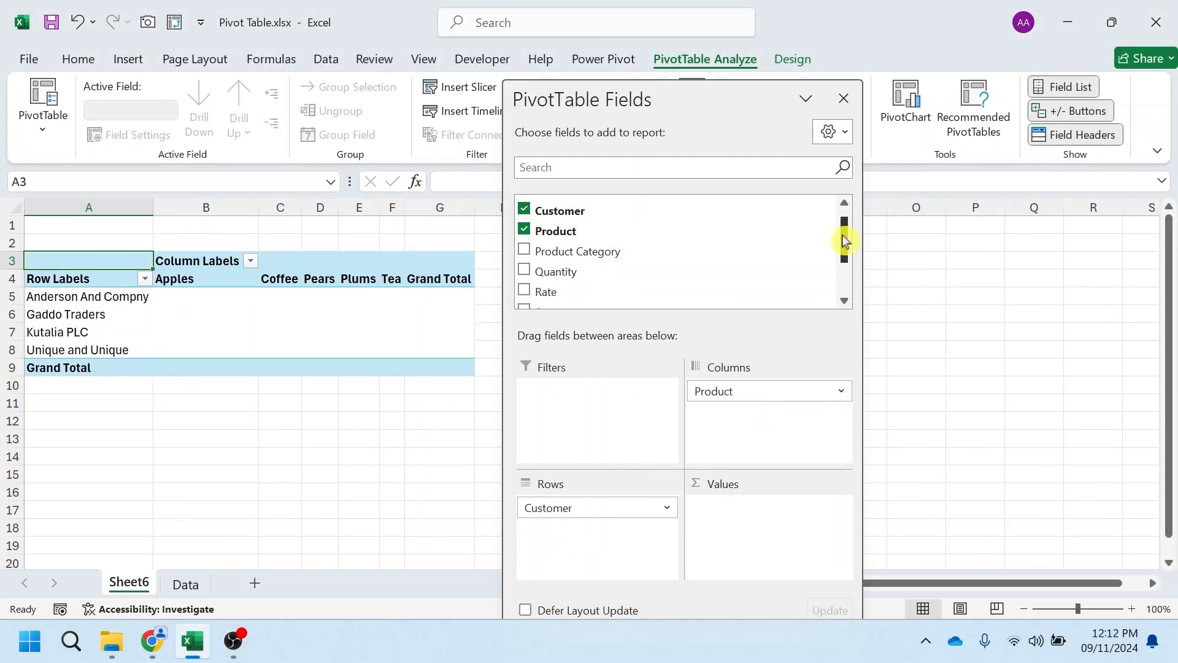
{"action": "left_click_drag", "start_coordinate": [845, 239], "coordinate": [847, 256]}
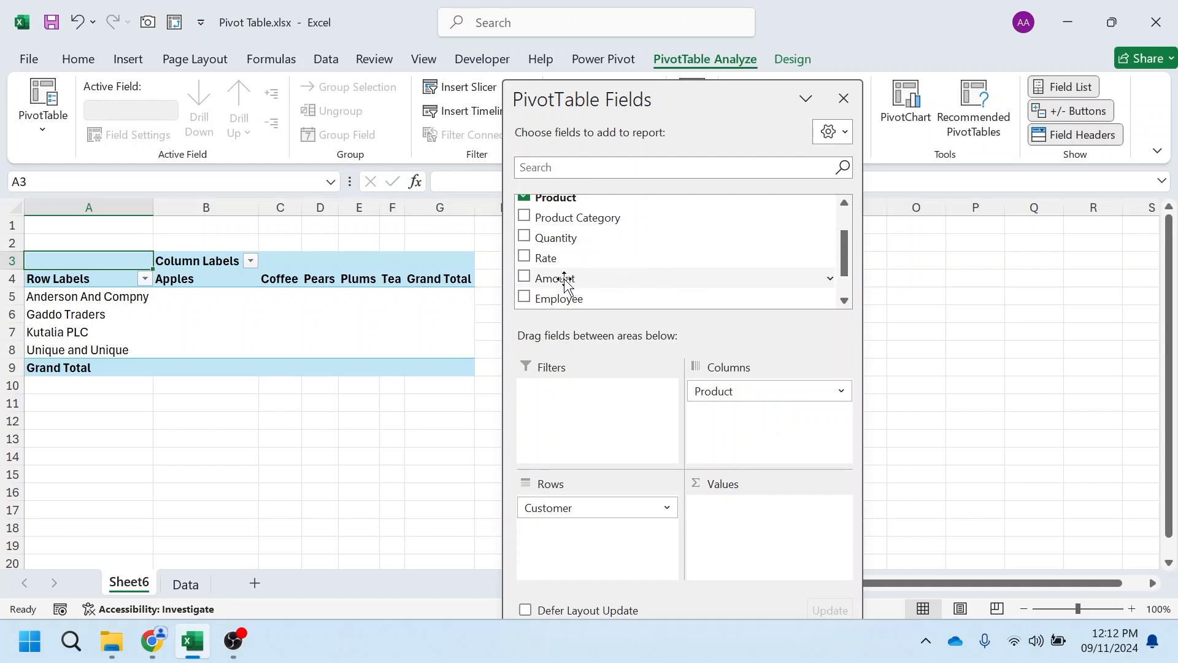
{"action": "left_click_drag", "start_coordinate": [565, 283], "coordinate": [753, 533]}
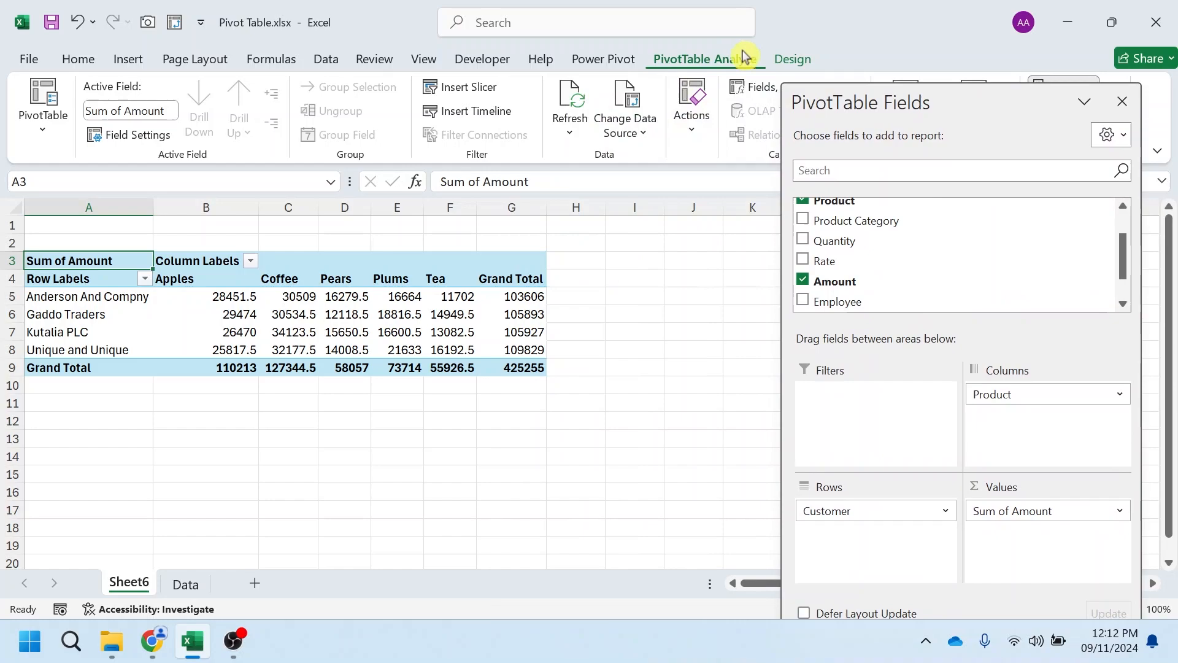
Examine the PivotTable's design and analysis commands, its field list, its name setting and its available options.
{"action": "left_click", "coordinate": [795, 60]}
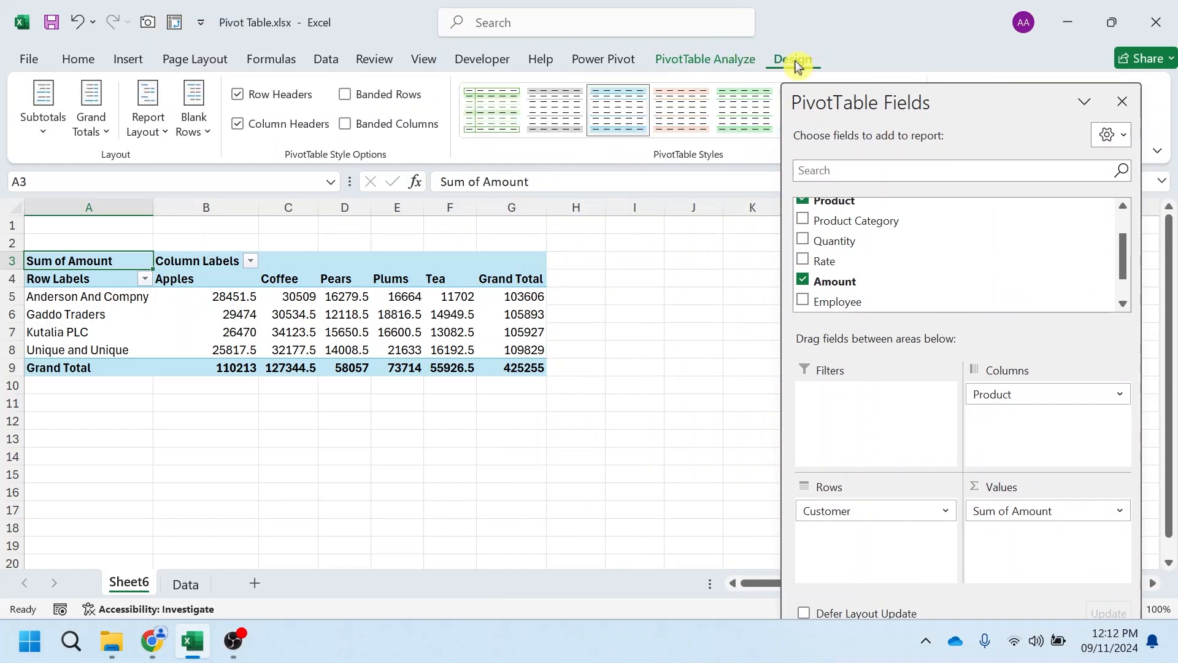
{"action": "left_click", "coordinate": [700, 61]}
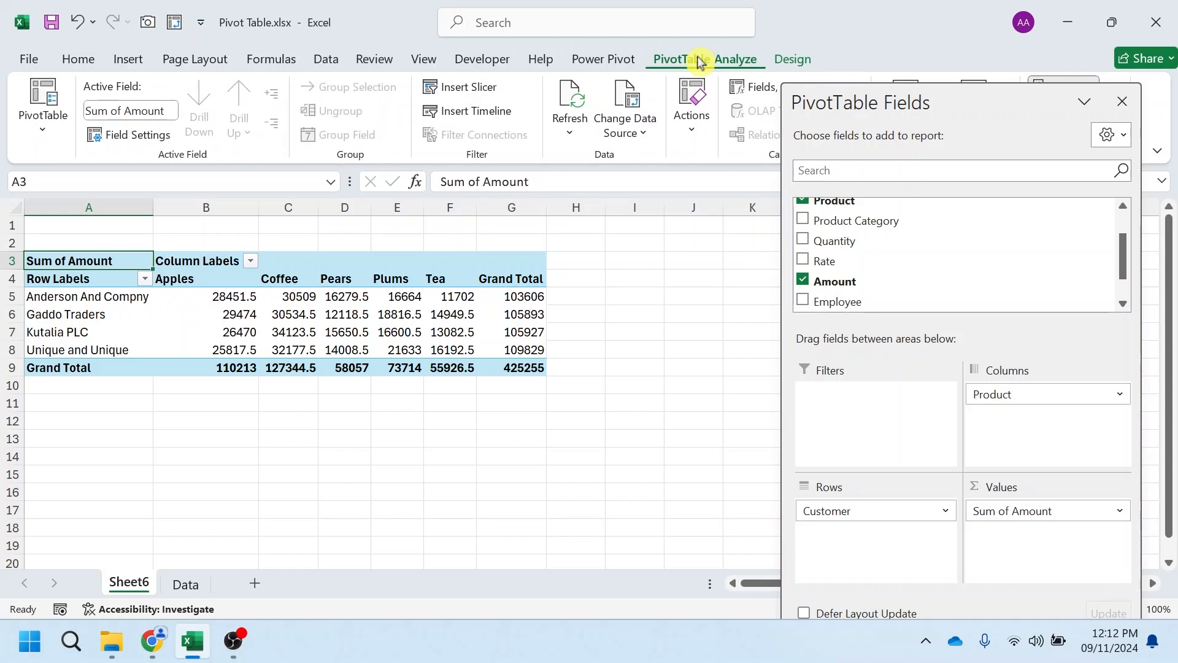
{"action": "left_click_drag", "start_coordinate": [1124, 266], "coordinate": [1126, 218]}
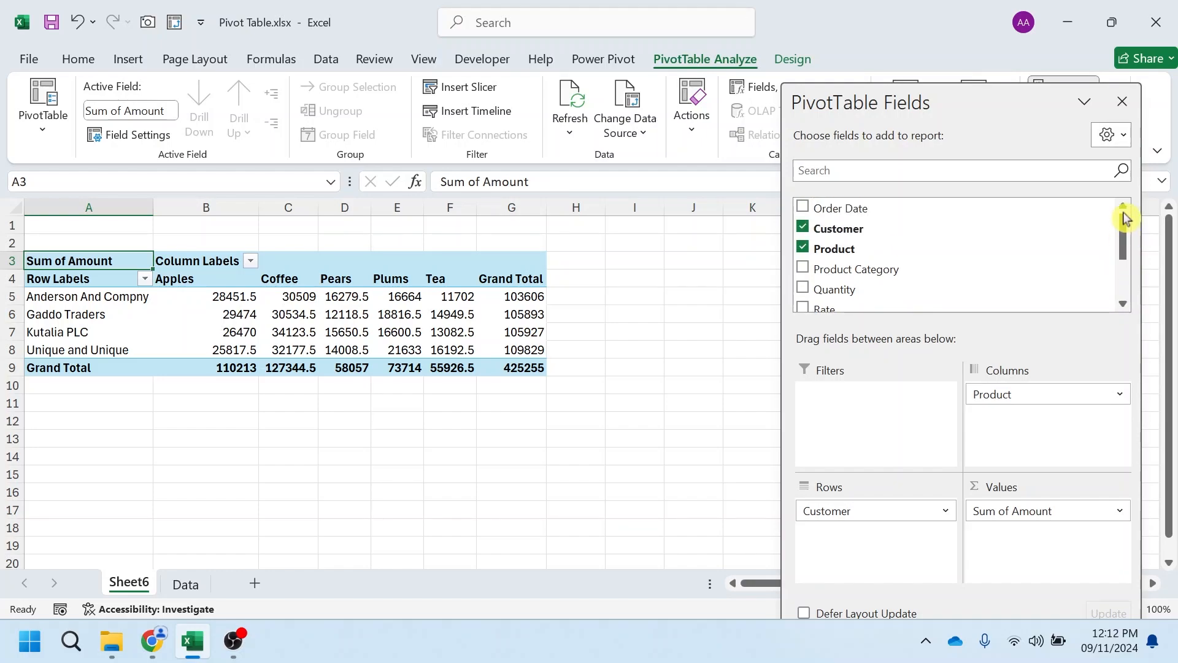
{"action": "left_click", "coordinate": [42, 136]}
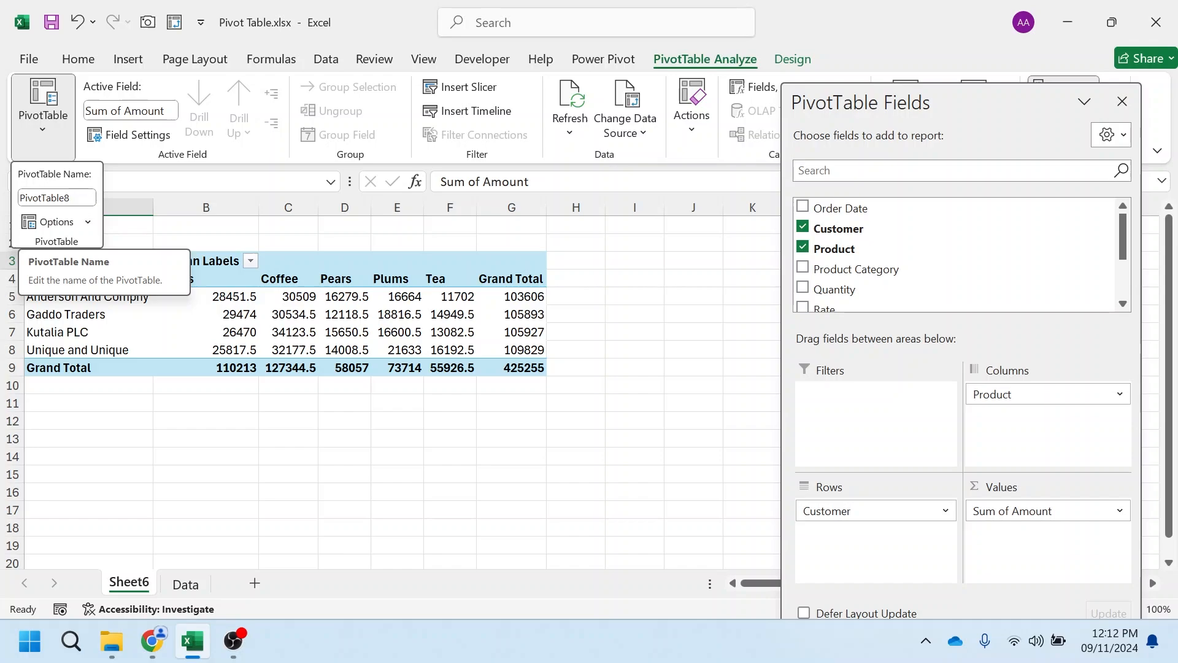
{"action": "left_click", "coordinate": [56, 197]}
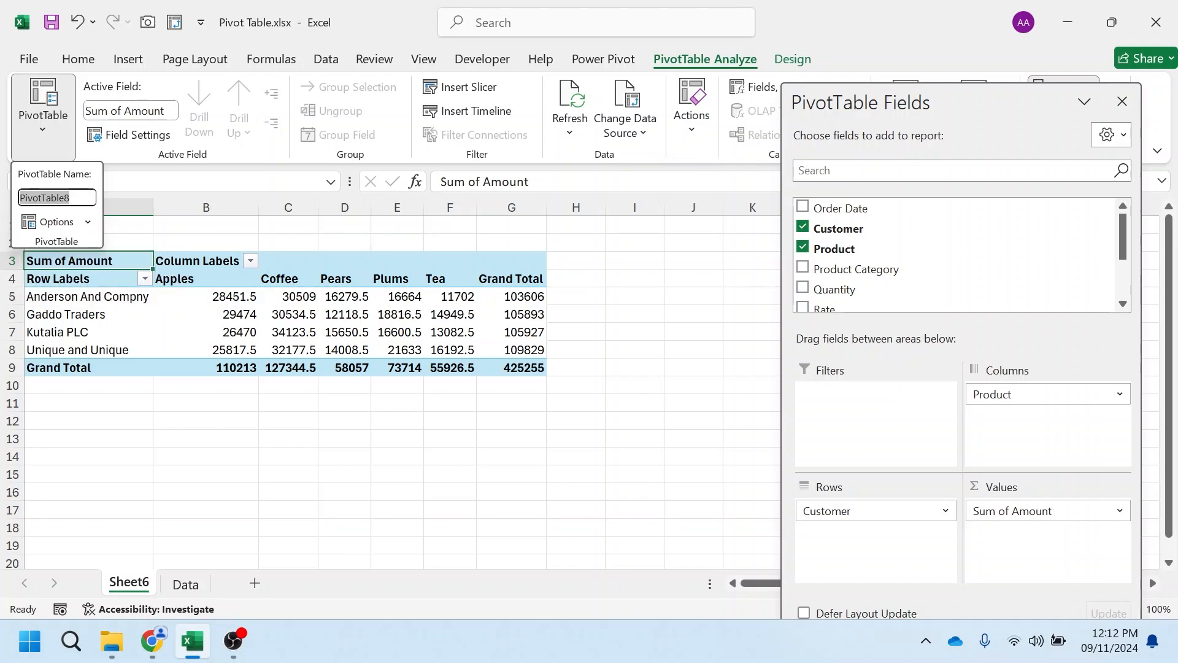
{"action": "left_click", "coordinate": [90, 222]}
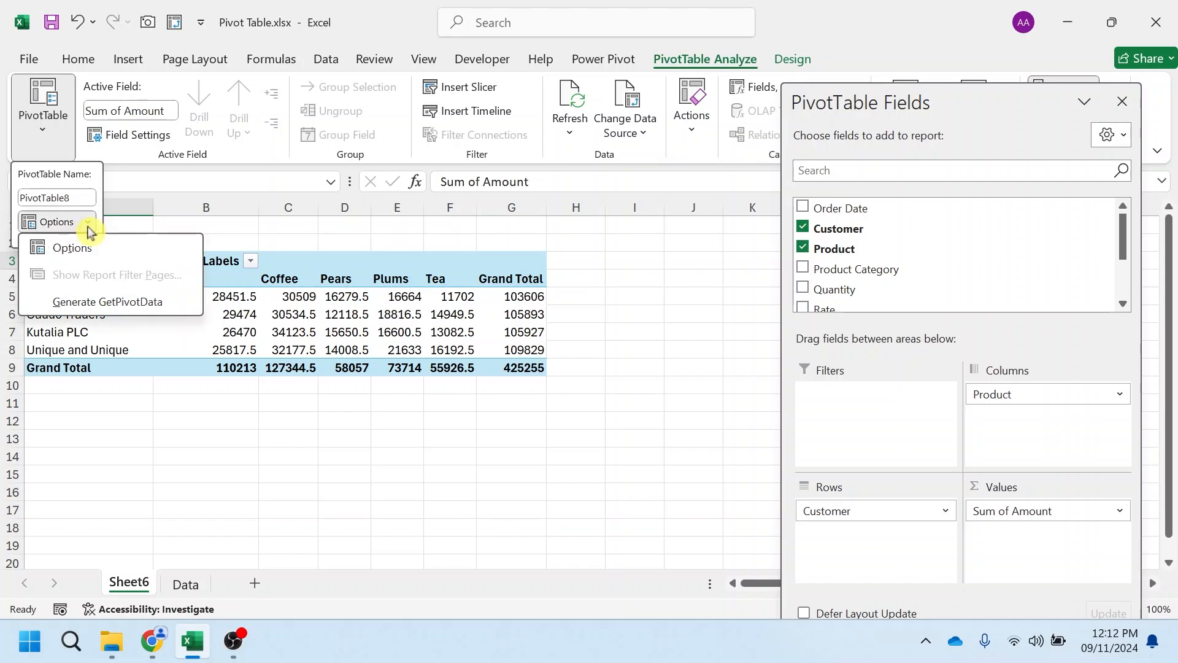
{"action": "left_click", "coordinate": [140, 438]}
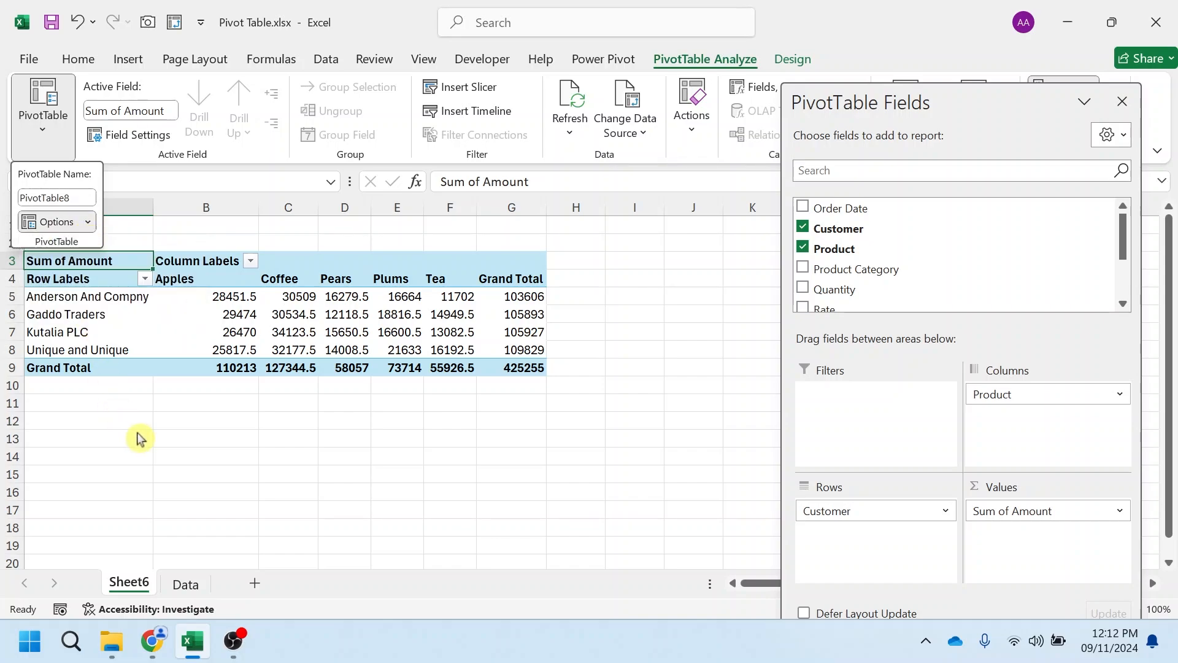
{"action": "left_click", "coordinate": [137, 432]}
Add Product Category to the PivotTable as a report filter.
{"action": "left_click", "coordinate": [175, 313]}
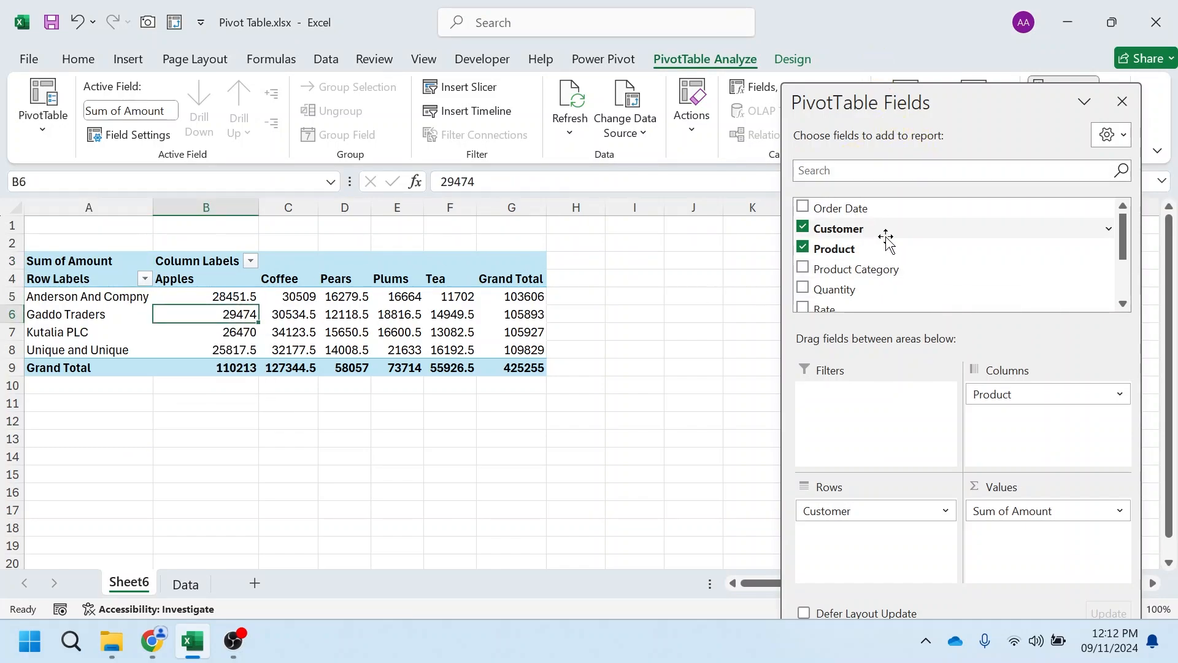
{"action": "left_click_drag", "start_coordinate": [869, 270], "coordinate": [887, 423]}
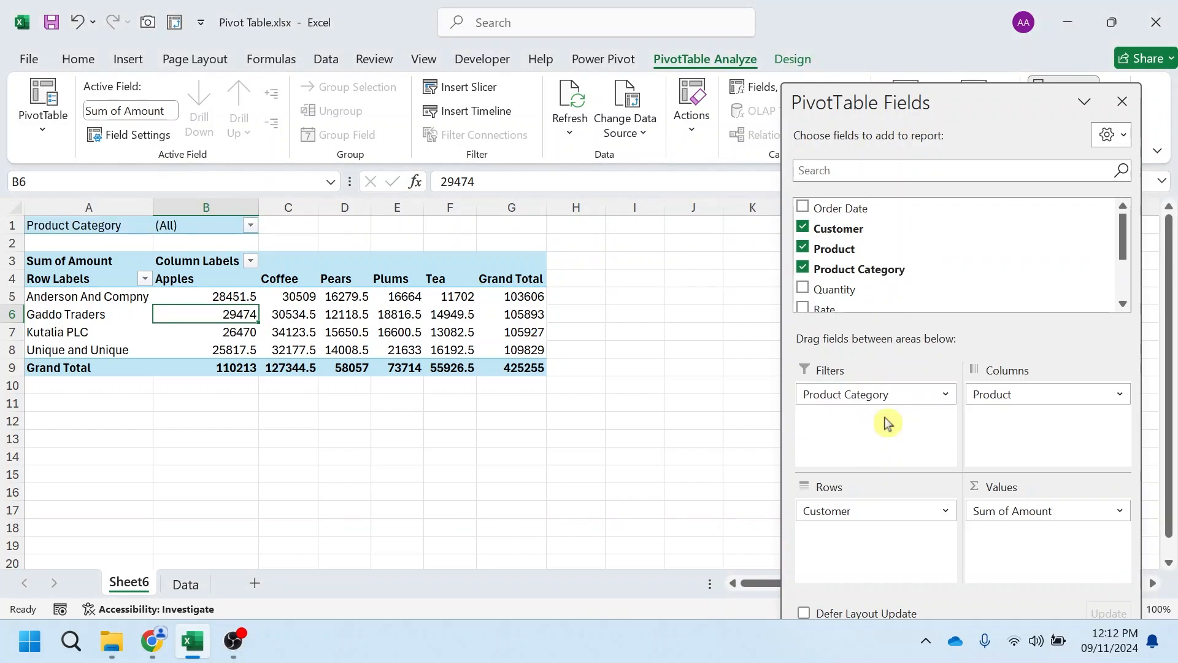
Check the PivotTable options for Show Report Filter Pages with the Product Category filter cell selected.
{"action": "left_click", "coordinate": [118, 229]}
{"action": "left_click", "coordinate": [43, 116]}
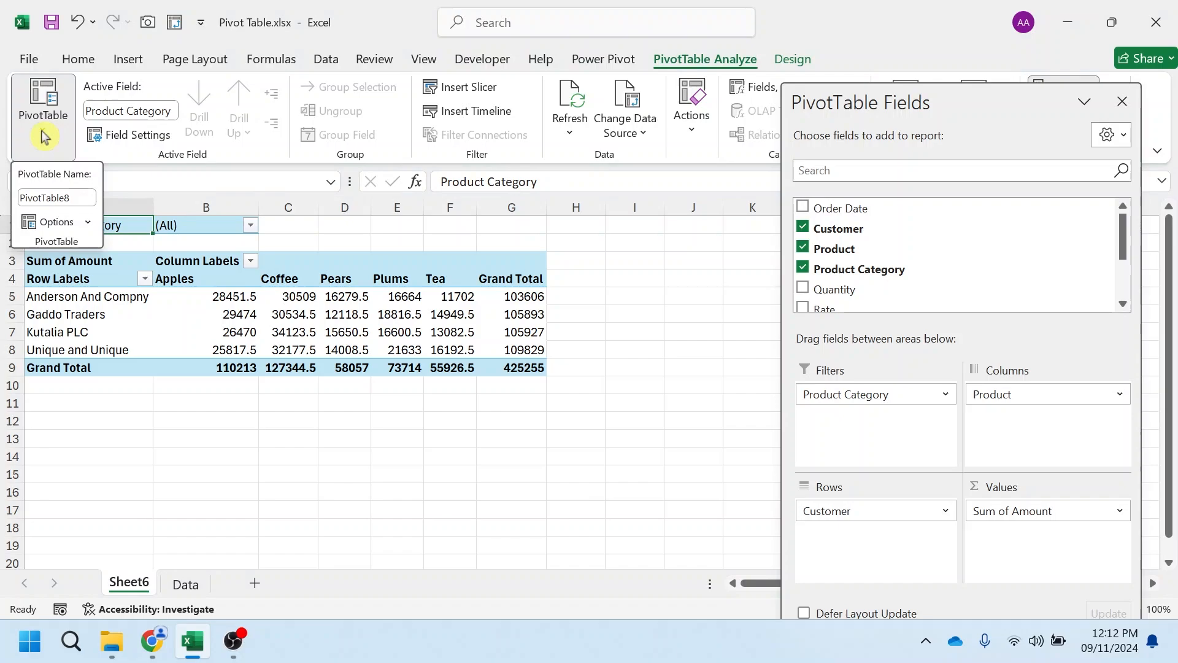
{"action": "left_click", "coordinate": [89, 223]}
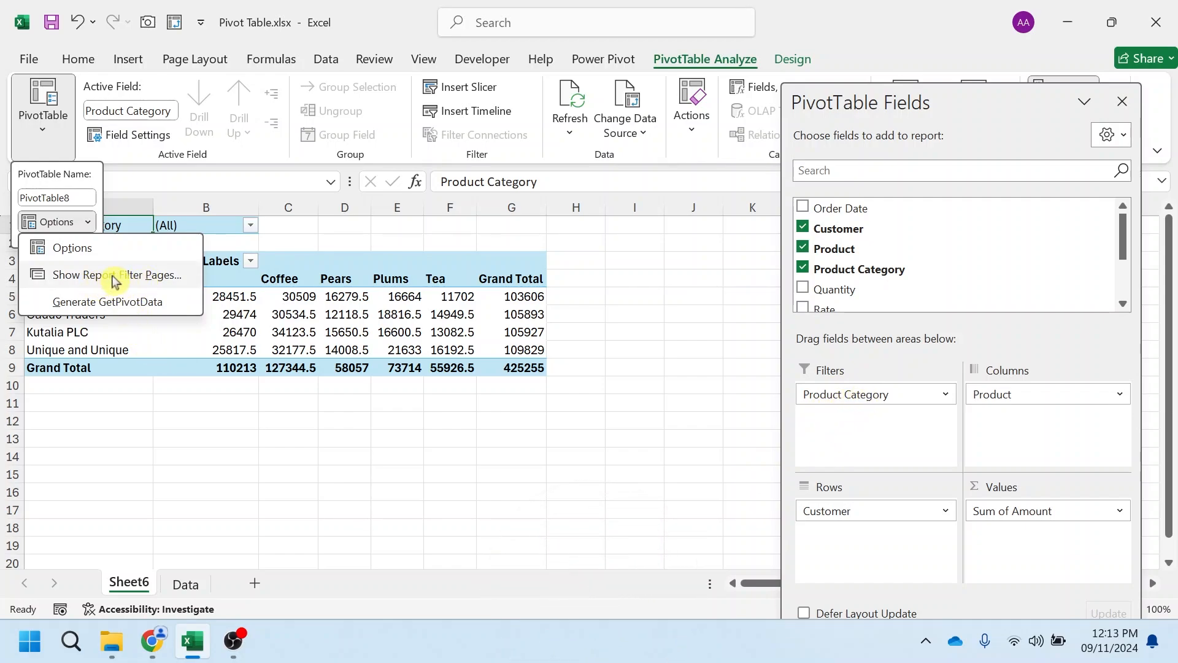
{"action": "left_click", "coordinate": [280, 235]}
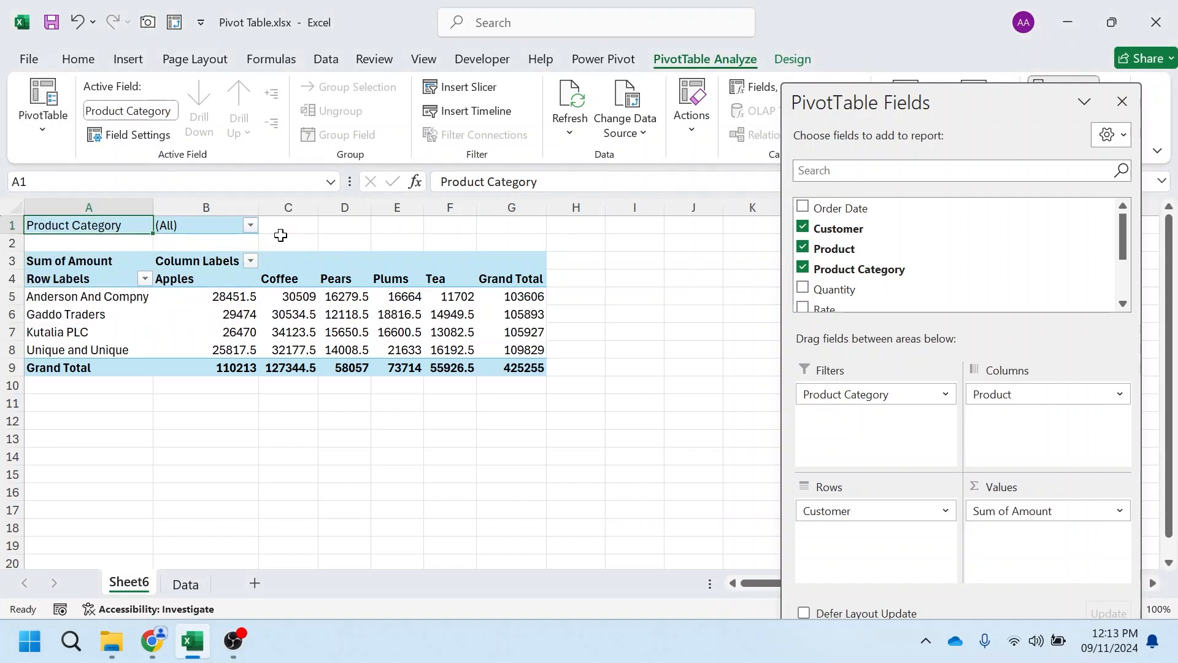
Check the Product Category filter's items and generate separate report filter pages for Product Category.
{"action": "left_click", "coordinate": [250, 226]}
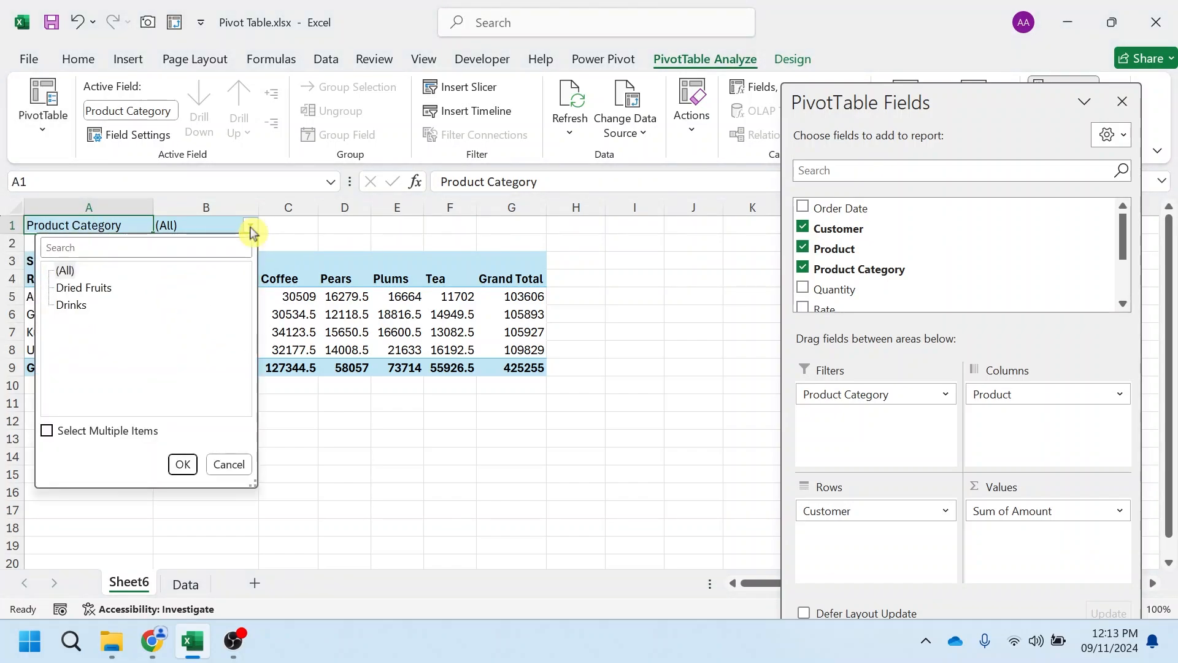
{"action": "left_click", "coordinate": [250, 230]}
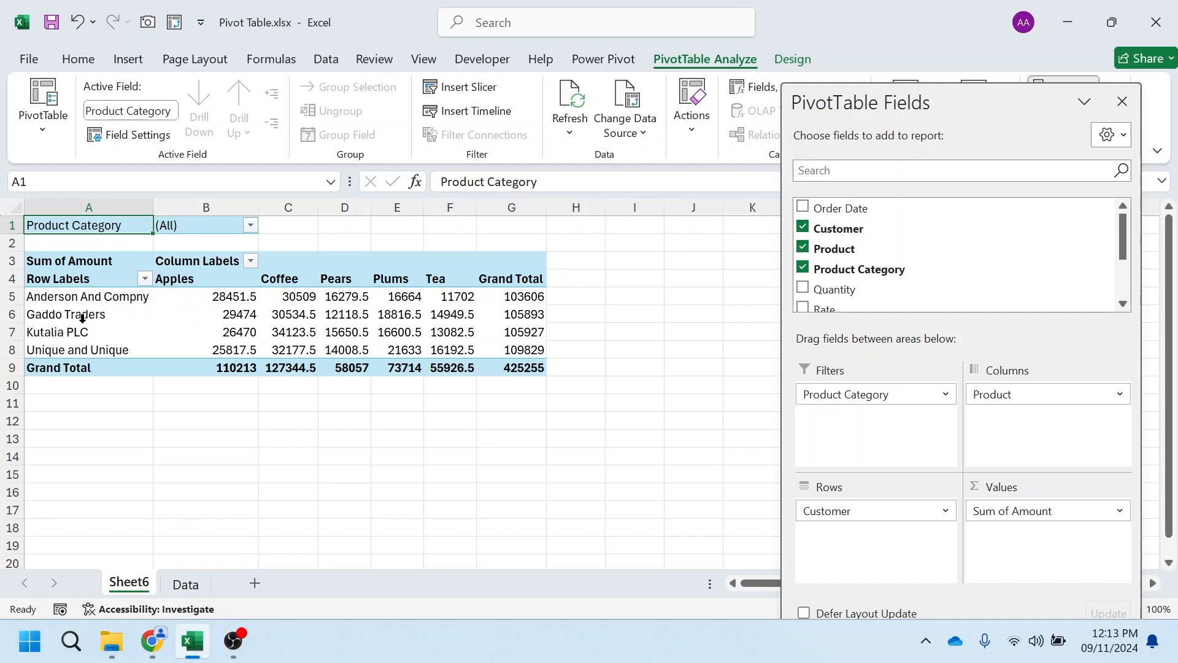
{"action": "left_click", "coordinate": [51, 136]}
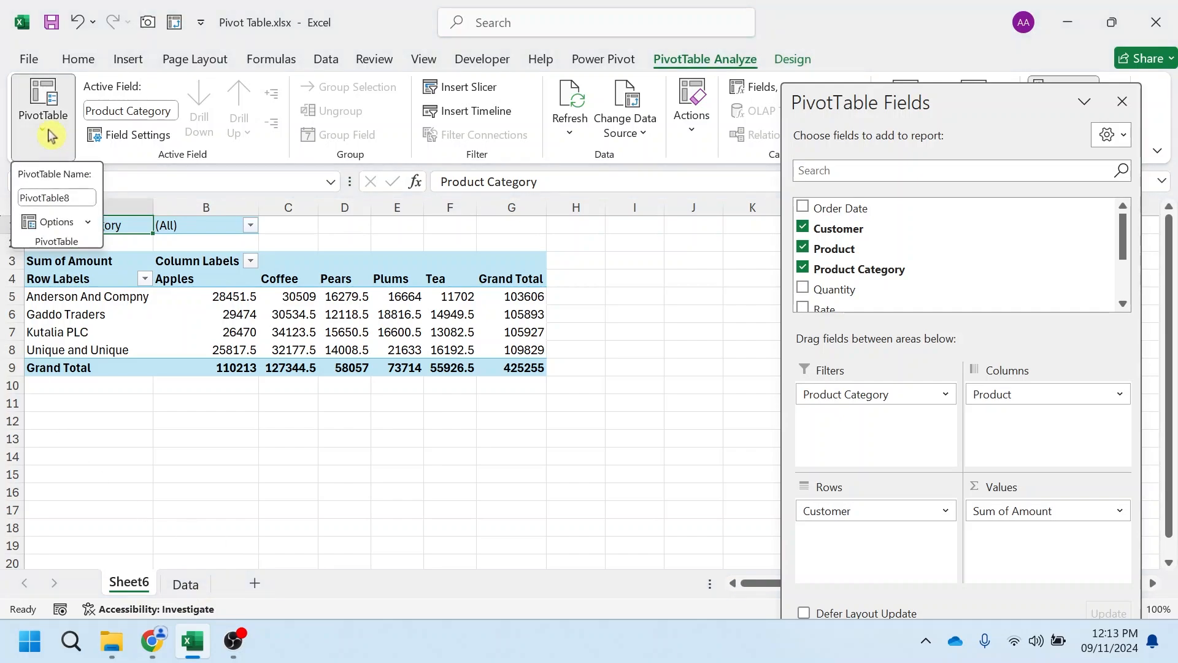
{"action": "left_click", "coordinate": [90, 225]}
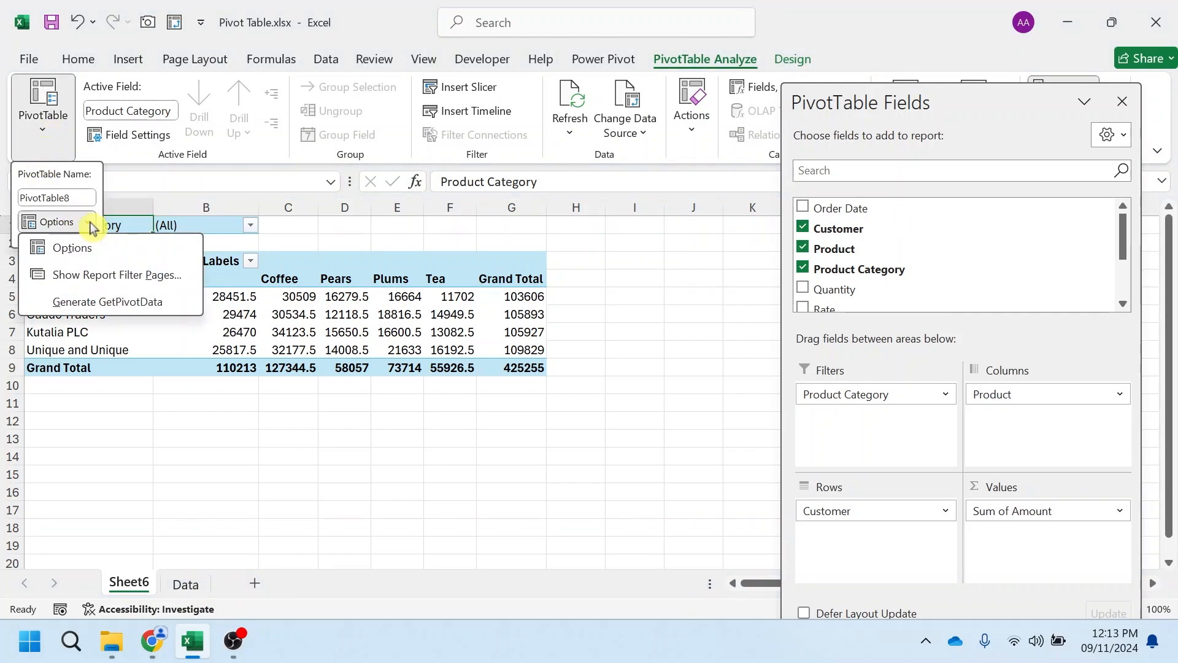
{"action": "left_click", "coordinate": [107, 282]}
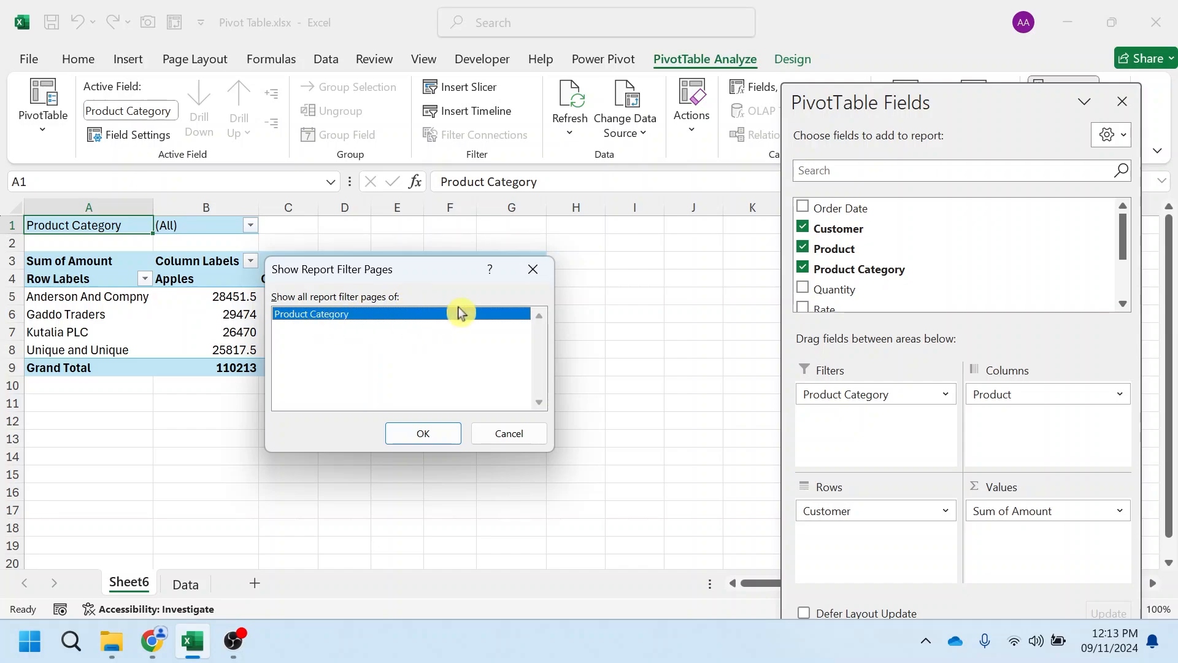
{"action": "left_click", "coordinate": [426, 435]}
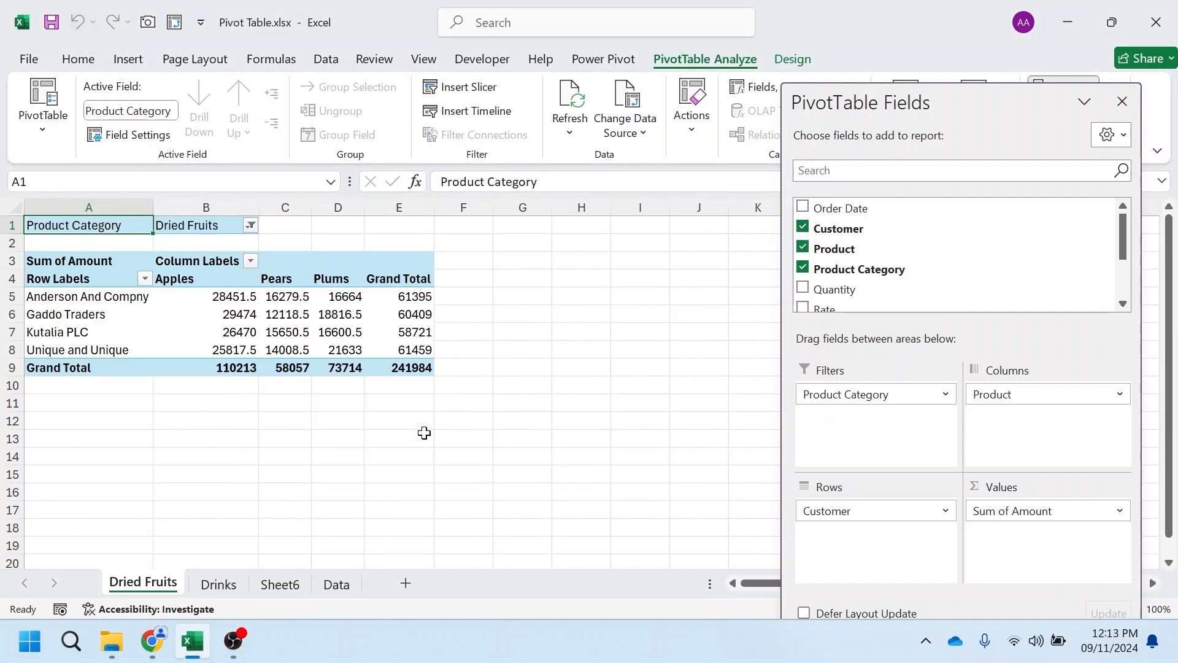
Compare the PivotTables on the Dried Fruits and Drinks report filter sheets.
{"action": "left_click", "coordinate": [228, 588]}
{"action": "left_click", "coordinate": [165, 587]}
{"action": "left_click", "coordinate": [222, 589]}
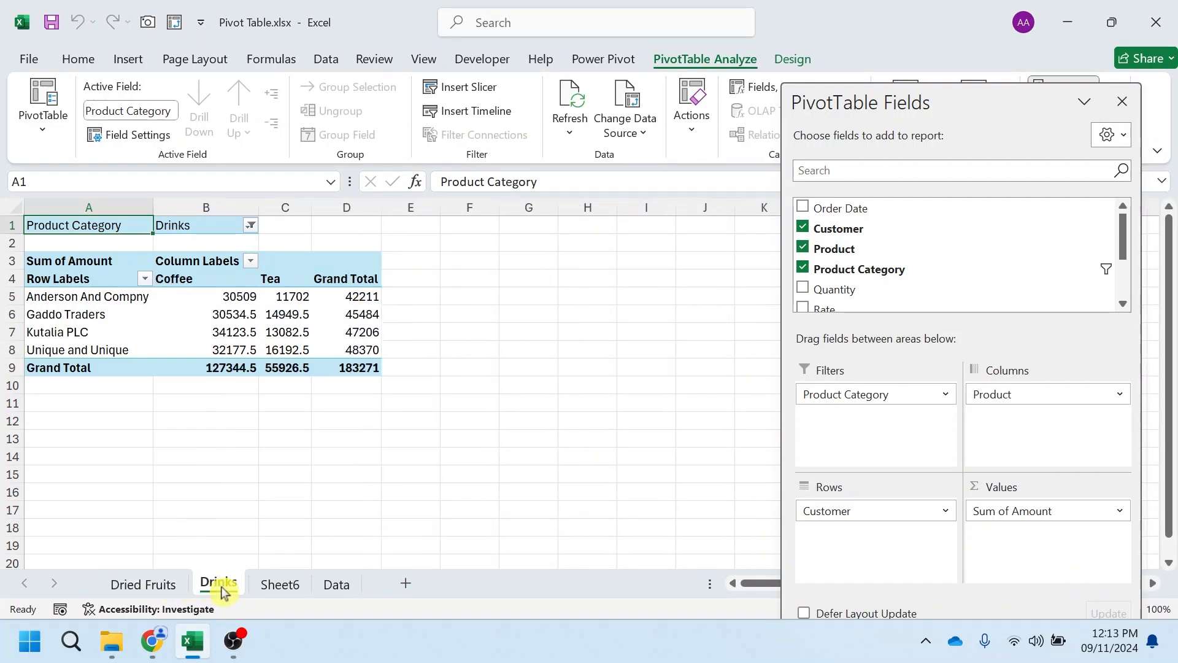
{"action": "left_click", "coordinate": [163, 586]}
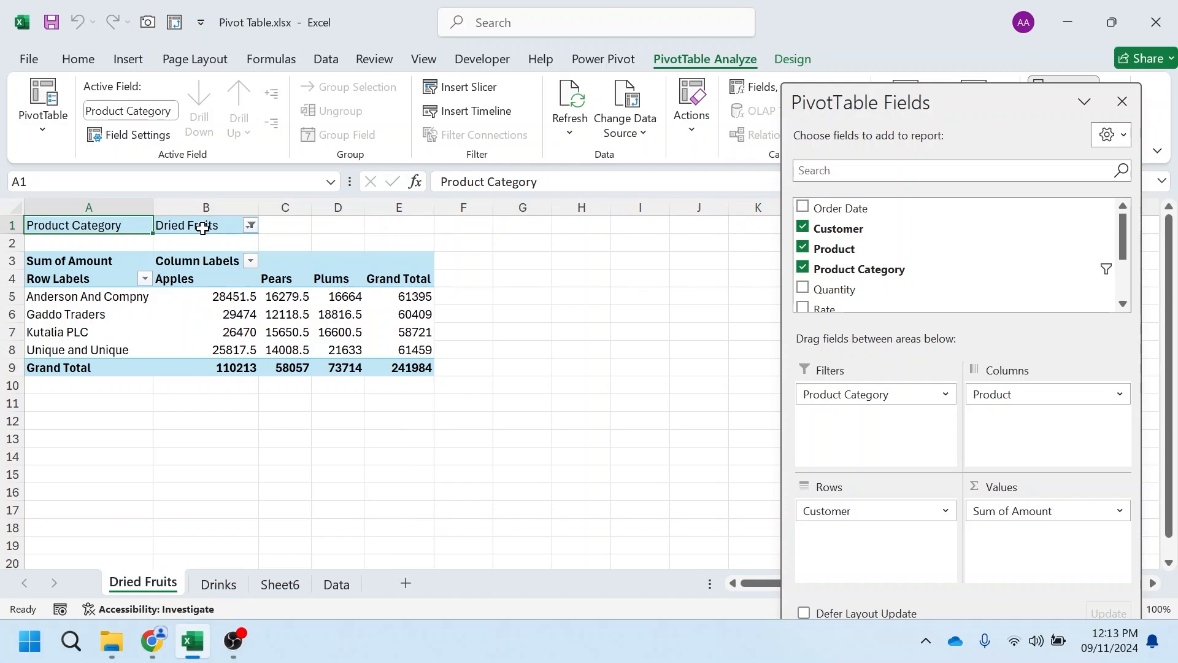
{"action": "left_click", "coordinate": [216, 589]}
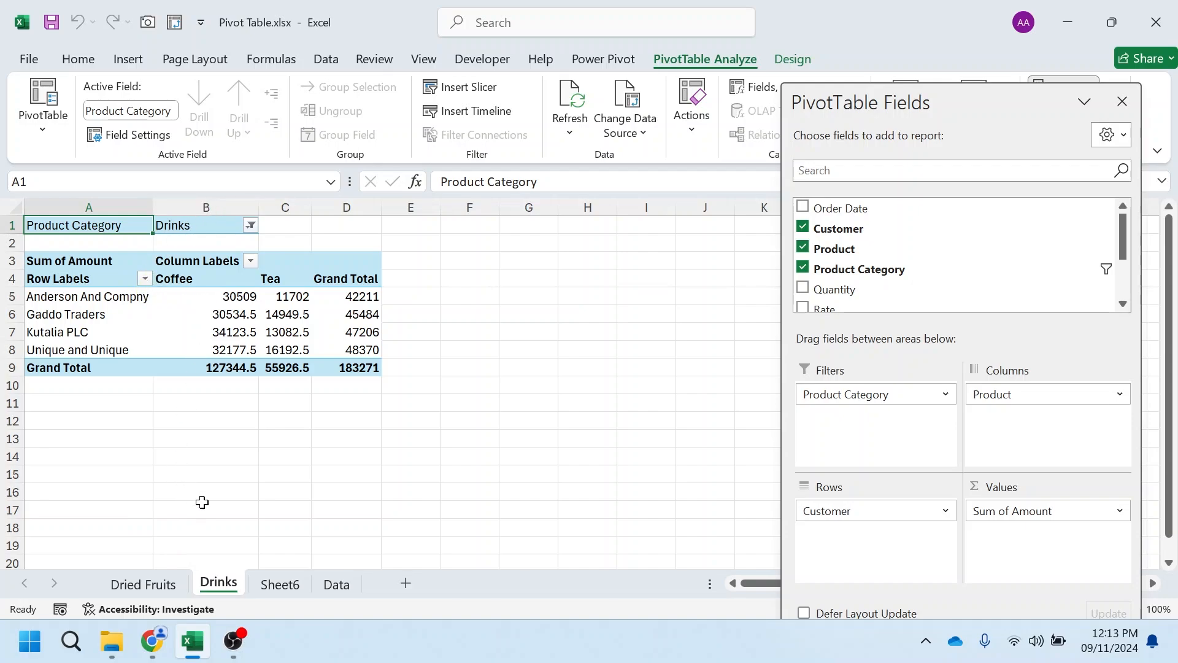
{"action": "left_click", "coordinate": [158, 588]}
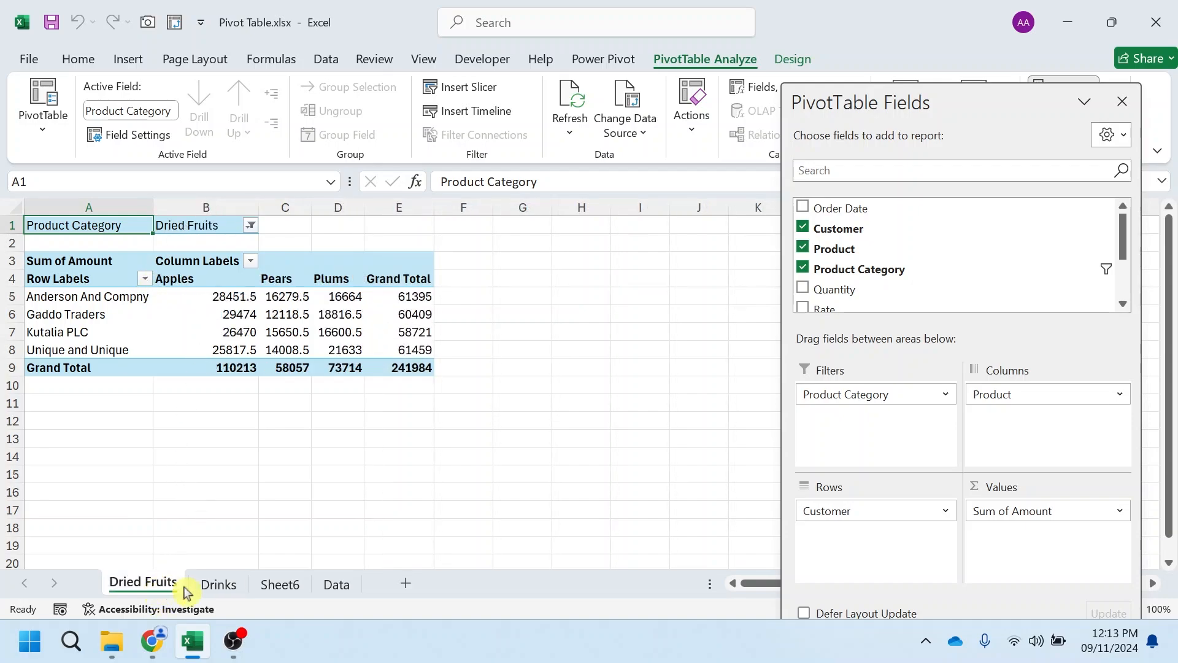
{"action": "left_click", "coordinate": [213, 588]}
Delete the Dried Fruits and Drinks sheets from the workbook.
{"action": "right_click", "coordinate": [169, 587]}
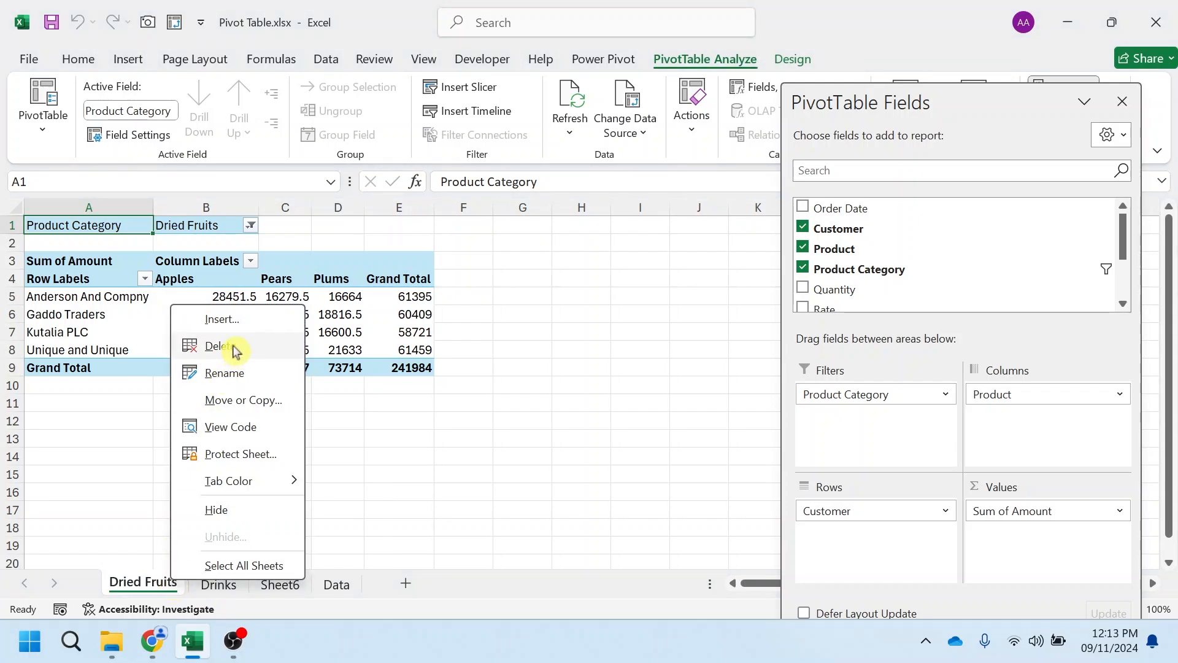
{"action": "left_click", "coordinate": [235, 348]}
{"action": "left_click", "coordinate": [534, 375]}
{"action": "right_click", "coordinate": [135, 589]}
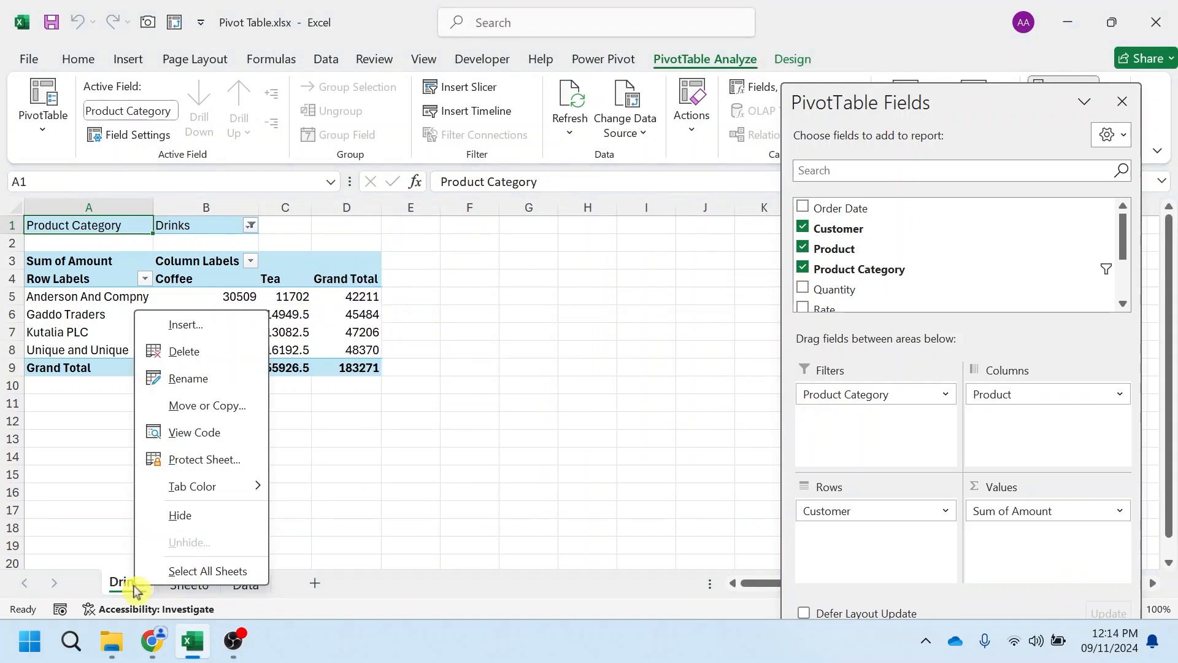
{"action": "left_click", "coordinate": [184, 351]}
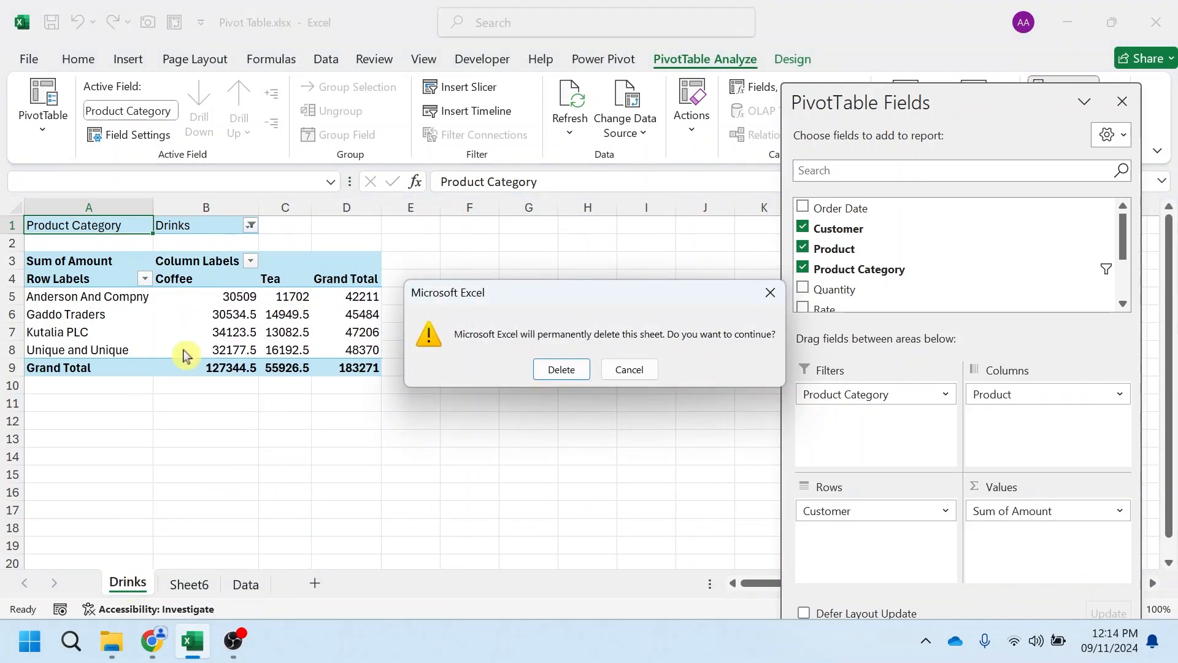
{"action": "left_click", "coordinate": [560, 370]}
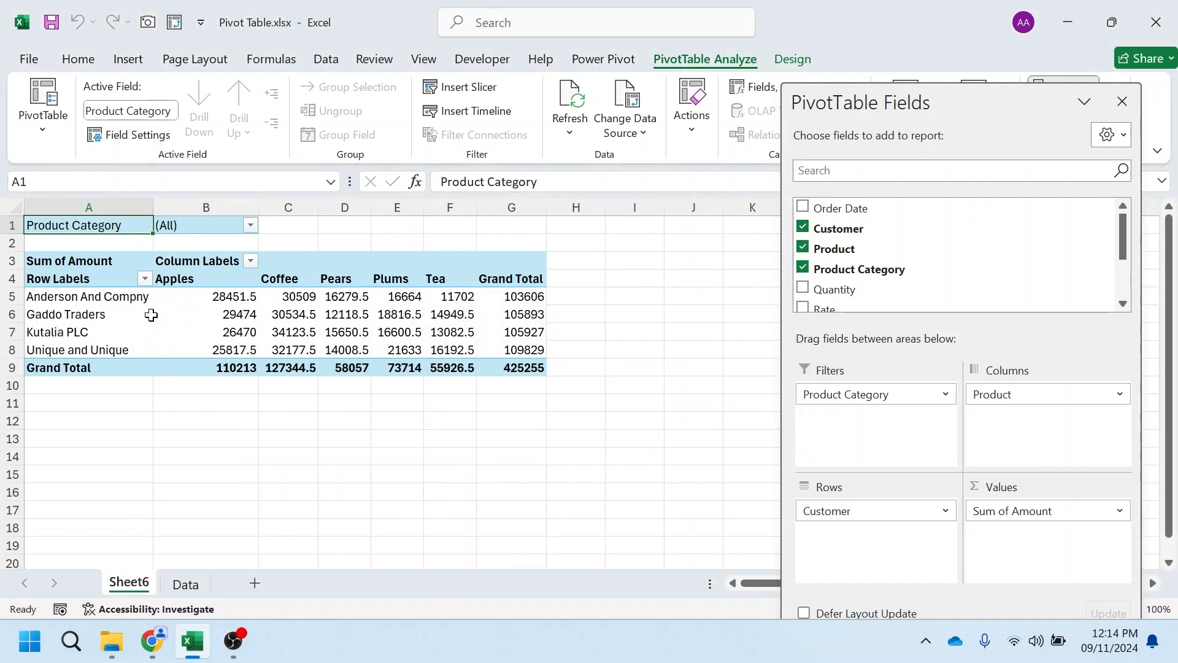
Examine the PivotTable's layout and format options, including column autofit and cell formatting on update, without changing them.
{"action": "left_click", "coordinate": [151, 315]}
{"action": "left_click", "coordinate": [48, 137]}
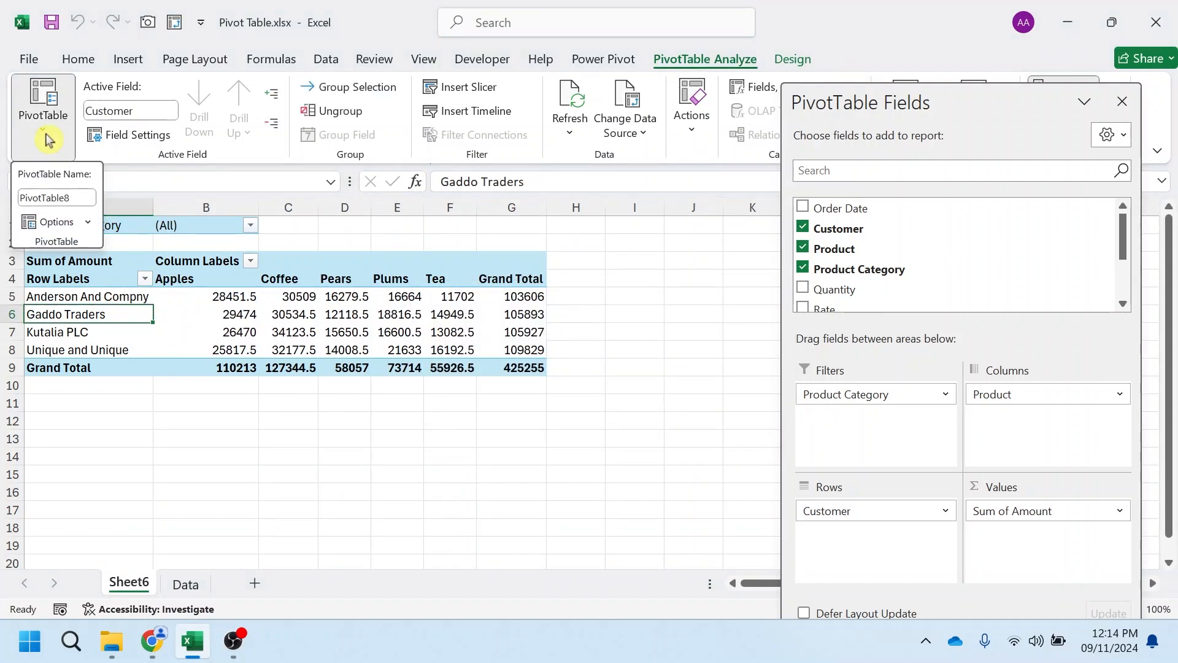
{"action": "left_click", "coordinate": [88, 223]}
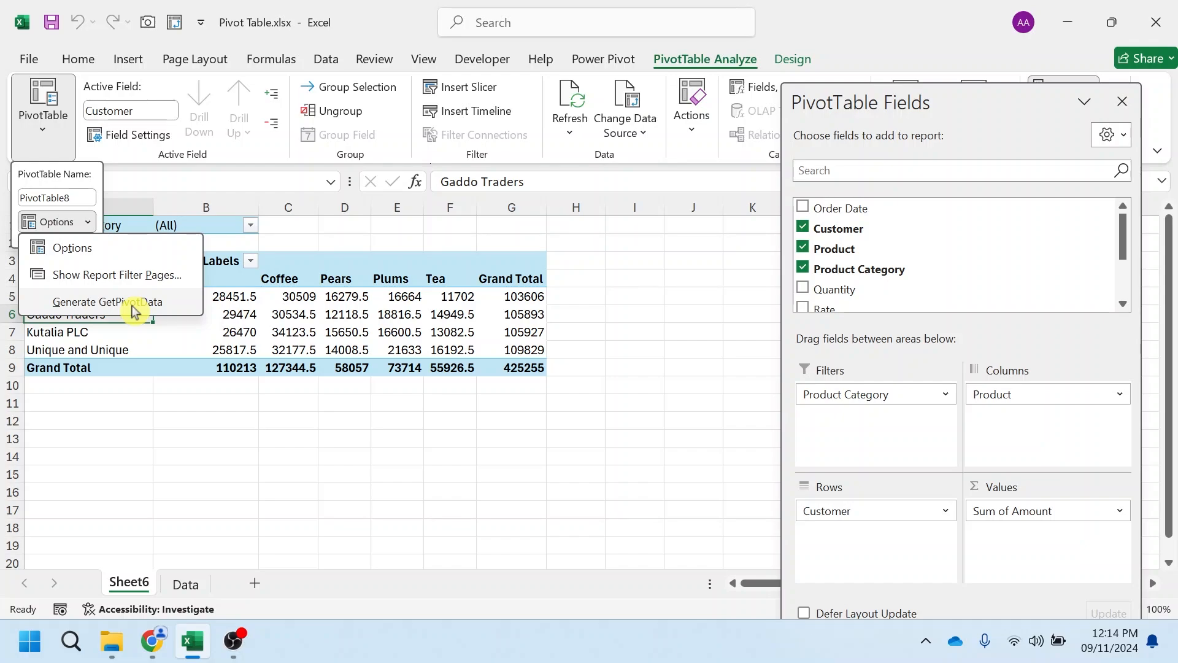
{"action": "left_click", "coordinate": [72, 249]}
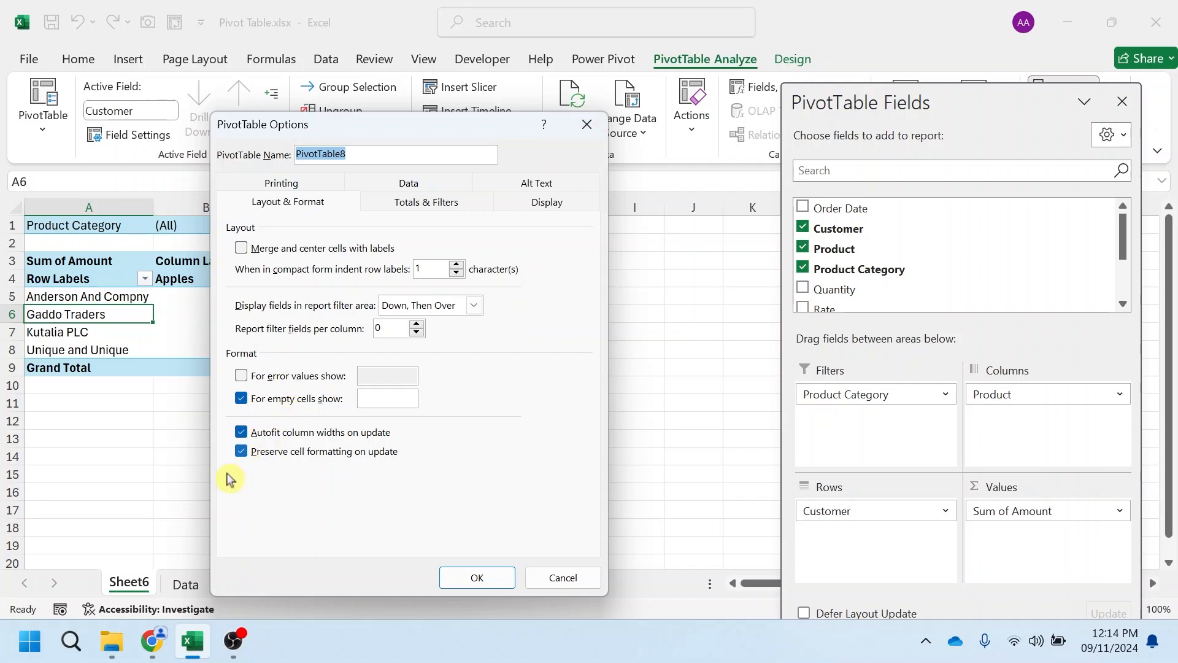
{"action": "left_click", "coordinate": [241, 448]}
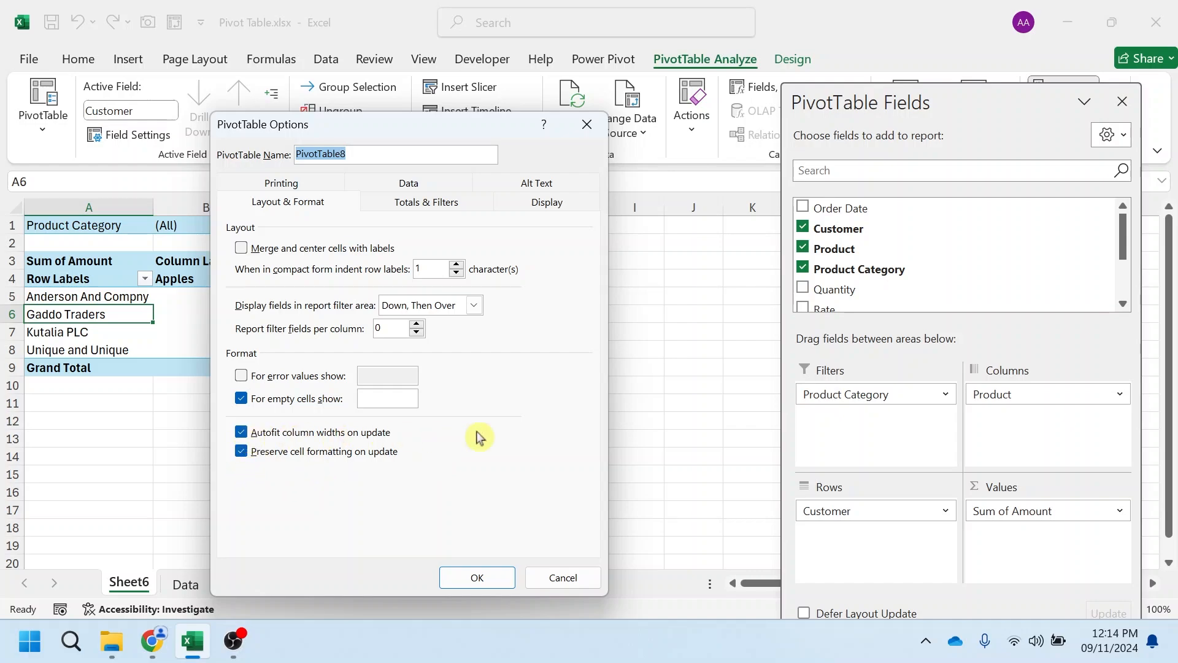
{"action": "left_click", "coordinate": [586, 134]}
Narrow columns B and G of the PivotTable and refresh it to test column autofitting on update.
{"action": "left_click_drag", "start_coordinate": [259, 208], "coordinate": [218, 209]}
{"action": "left_click_drag", "start_coordinate": [501, 205], "coordinate": [488, 205]}
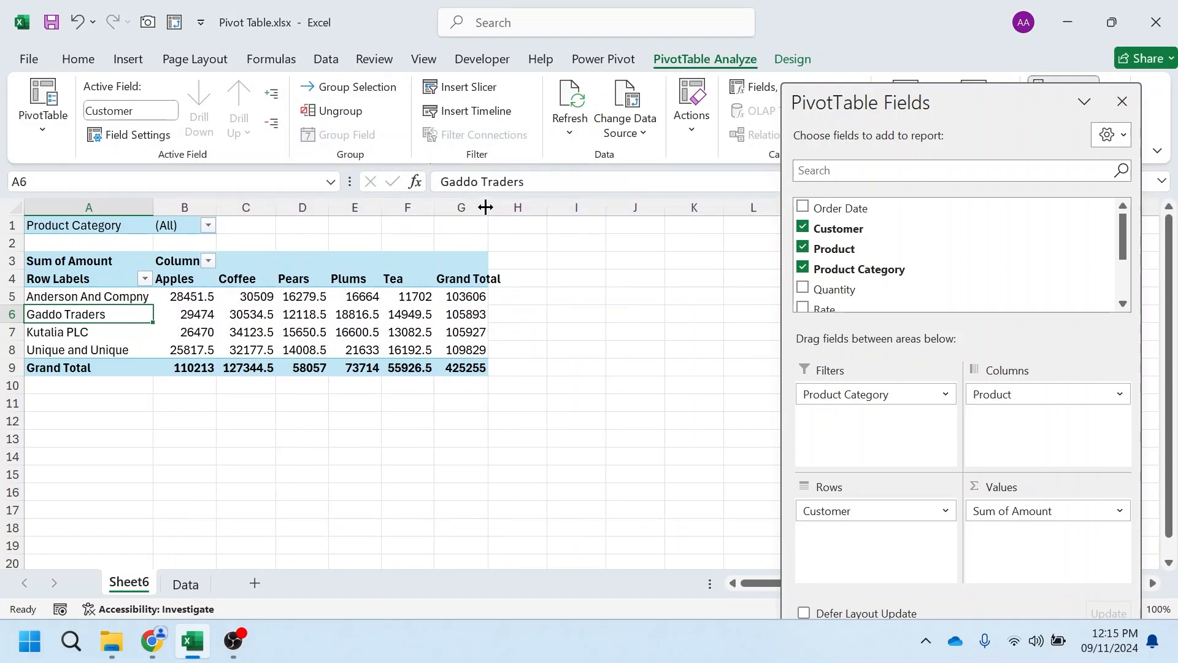
{"action": "right_click", "coordinate": [197, 318]}
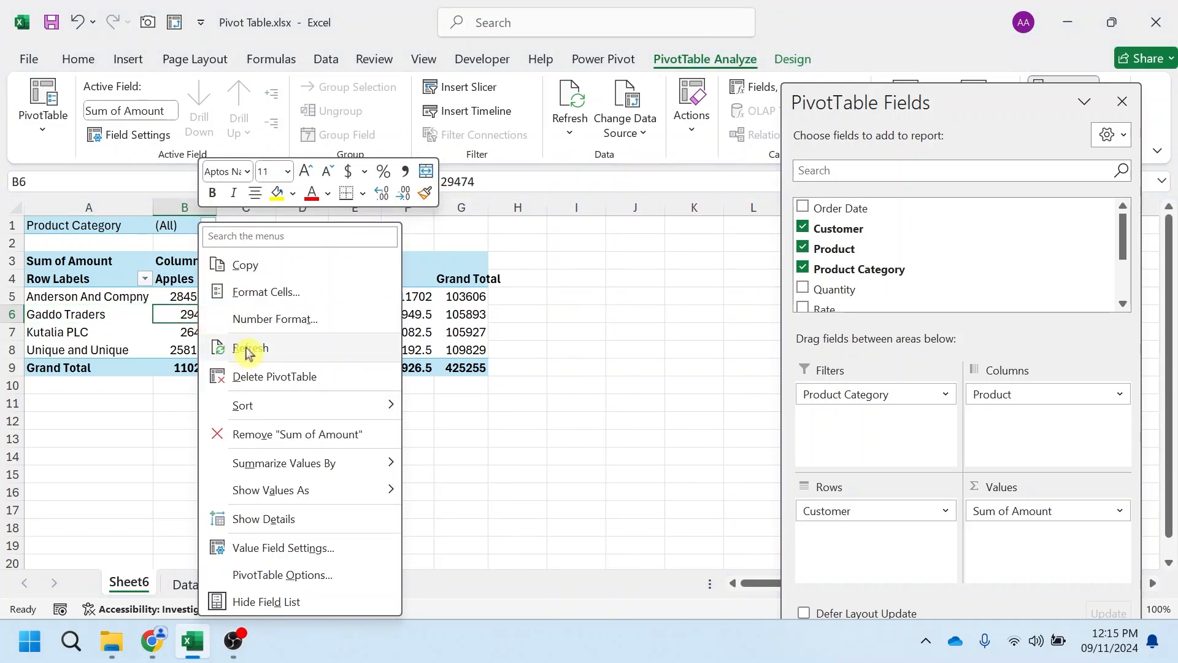
{"action": "left_click", "coordinate": [248, 350]}
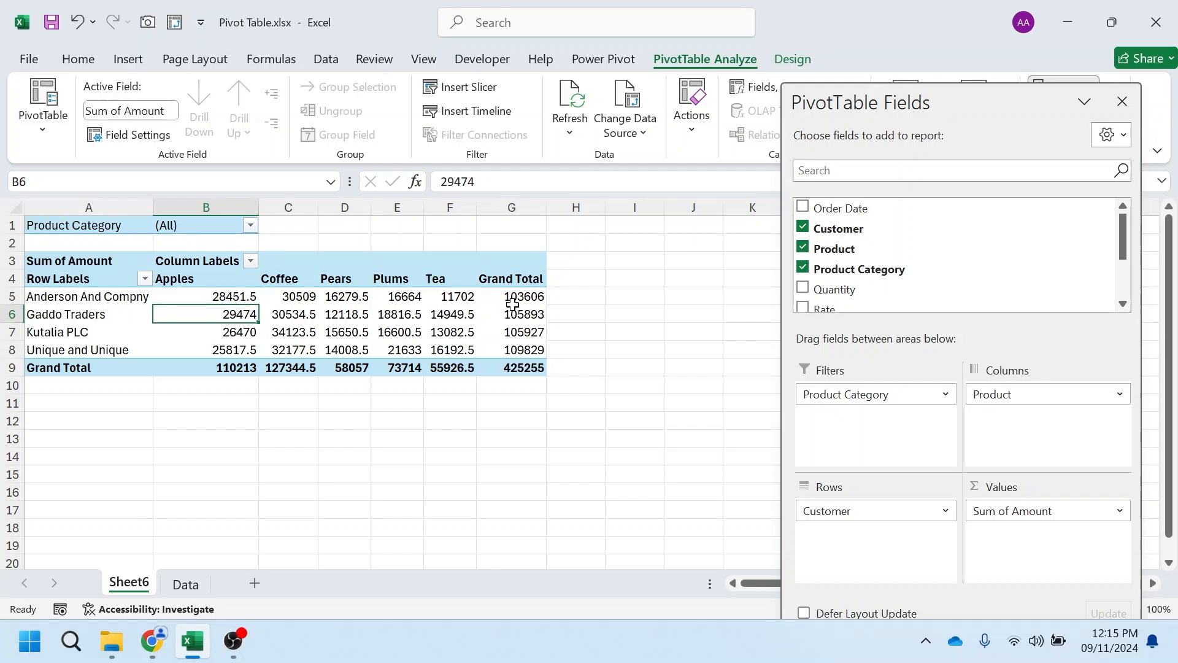
{"action": "mouse_move", "coordinate": [512, 304]}
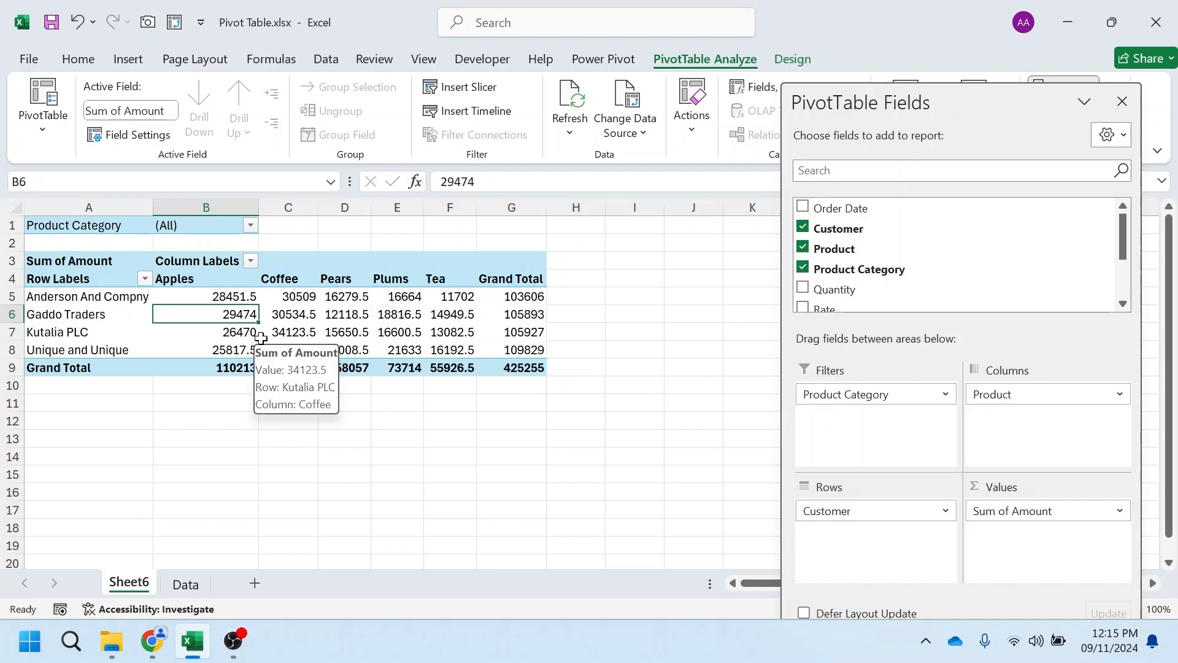
Turn off Autofit column widths on update in the PivotTable options.
{"action": "left_click", "coordinate": [49, 139]}
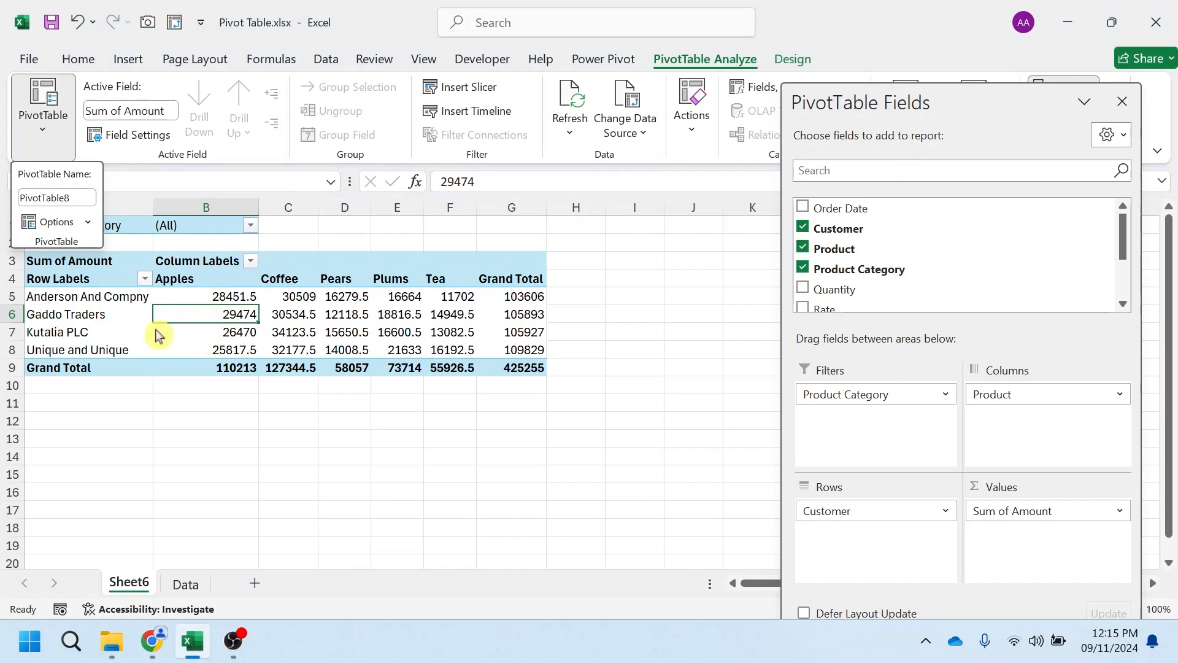
{"action": "left_click", "coordinate": [88, 225]}
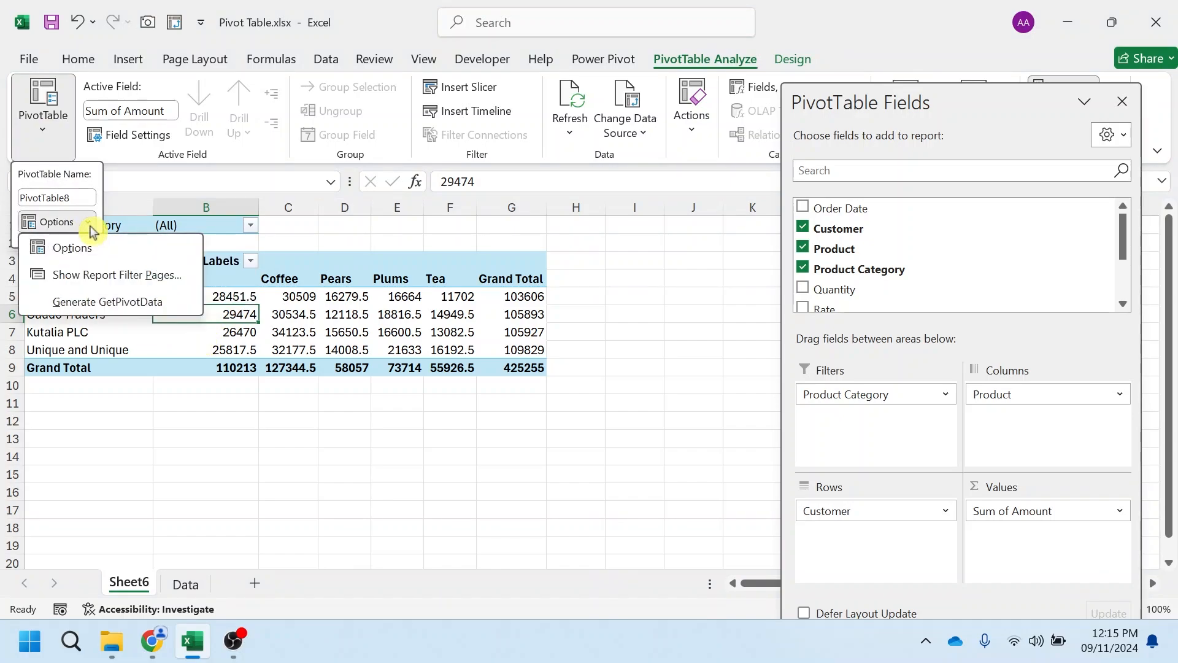
{"action": "left_click", "coordinate": [78, 248]}
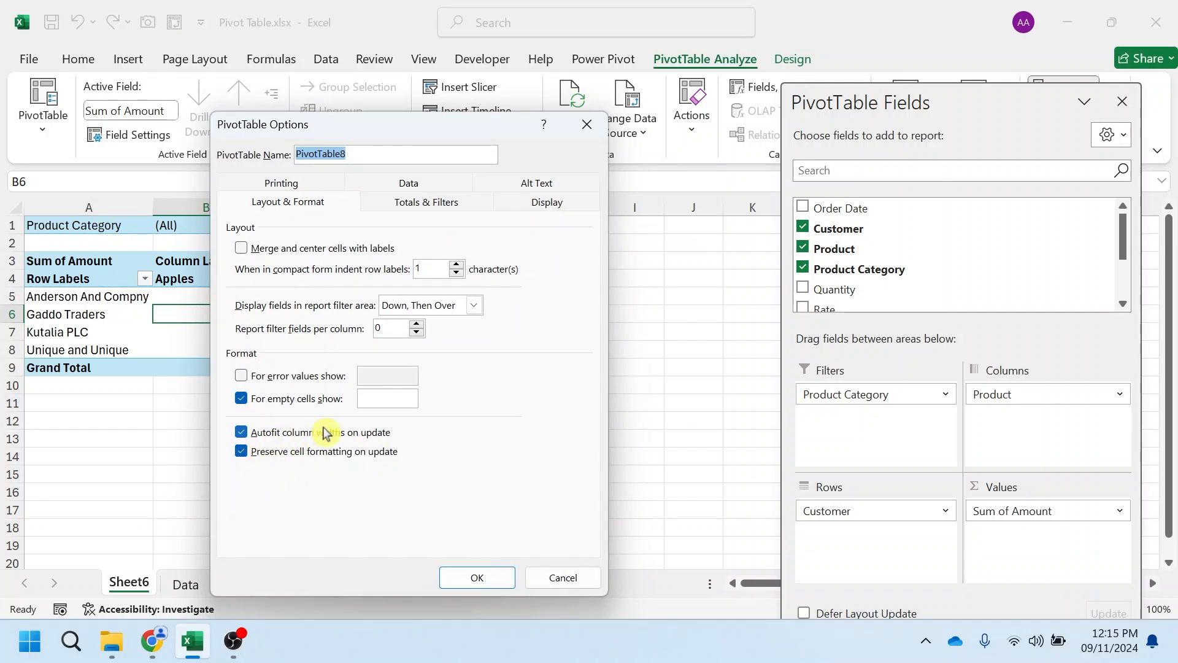
{"action": "left_click", "coordinate": [244, 436]}
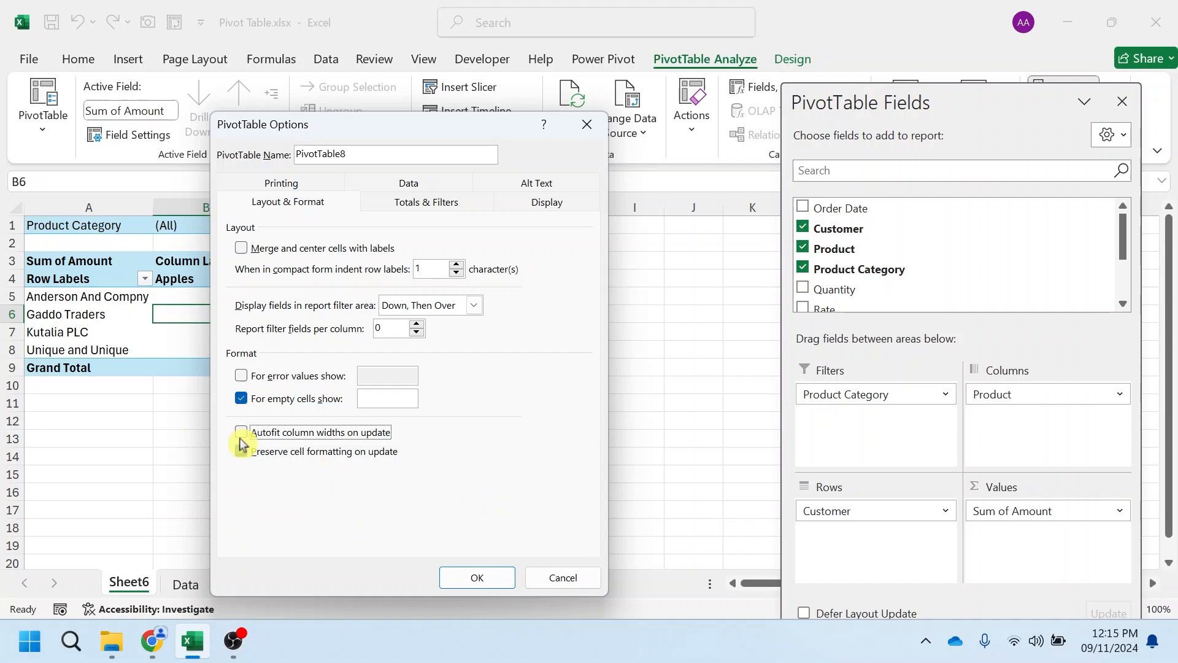
{"action": "left_click", "coordinate": [491, 587]}
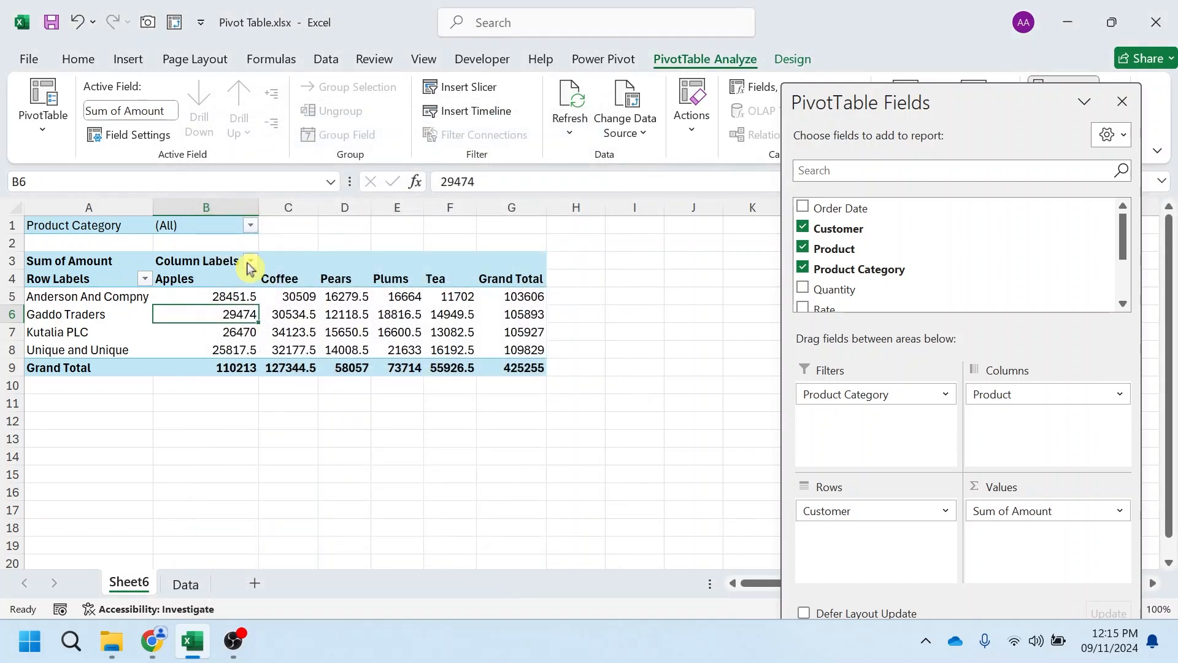
Narrow column B, widen the Plums and Tea columns, and refresh the PivotTable to test the column widths.
{"action": "left_click_drag", "start_coordinate": [259, 205], "coordinate": [220, 205]}
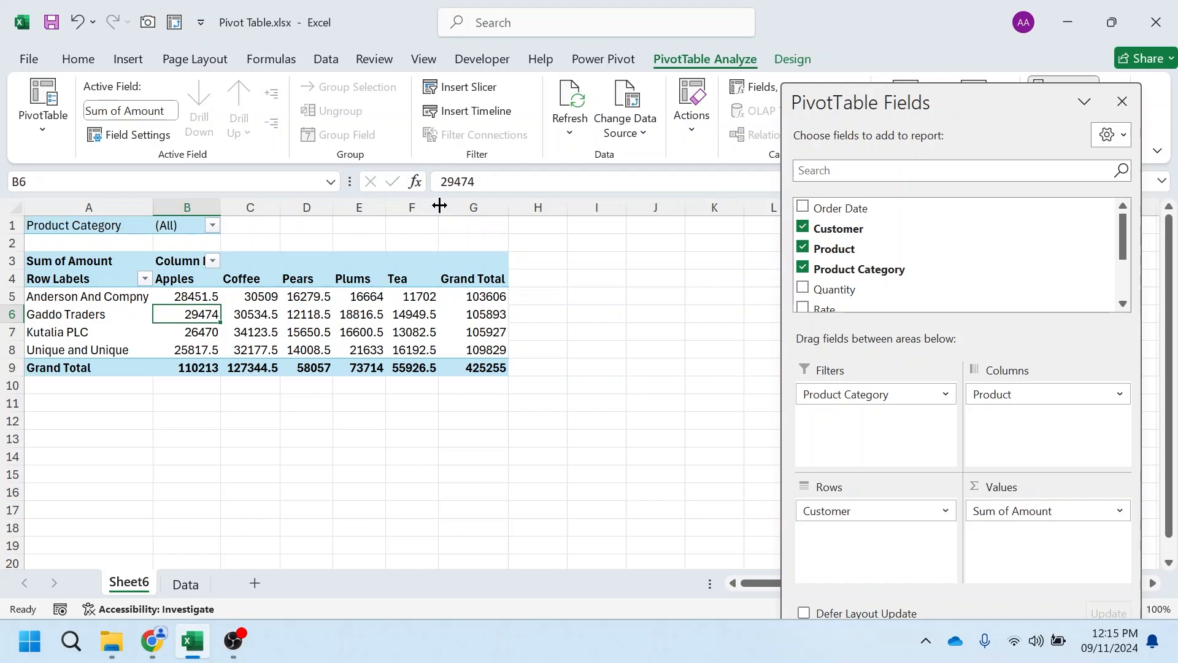
{"action": "left_click_drag", "start_coordinate": [437, 207], "coordinate": [464, 207]}
{"action": "left_click_drag", "start_coordinate": [387, 207], "coordinate": [406, 206]}
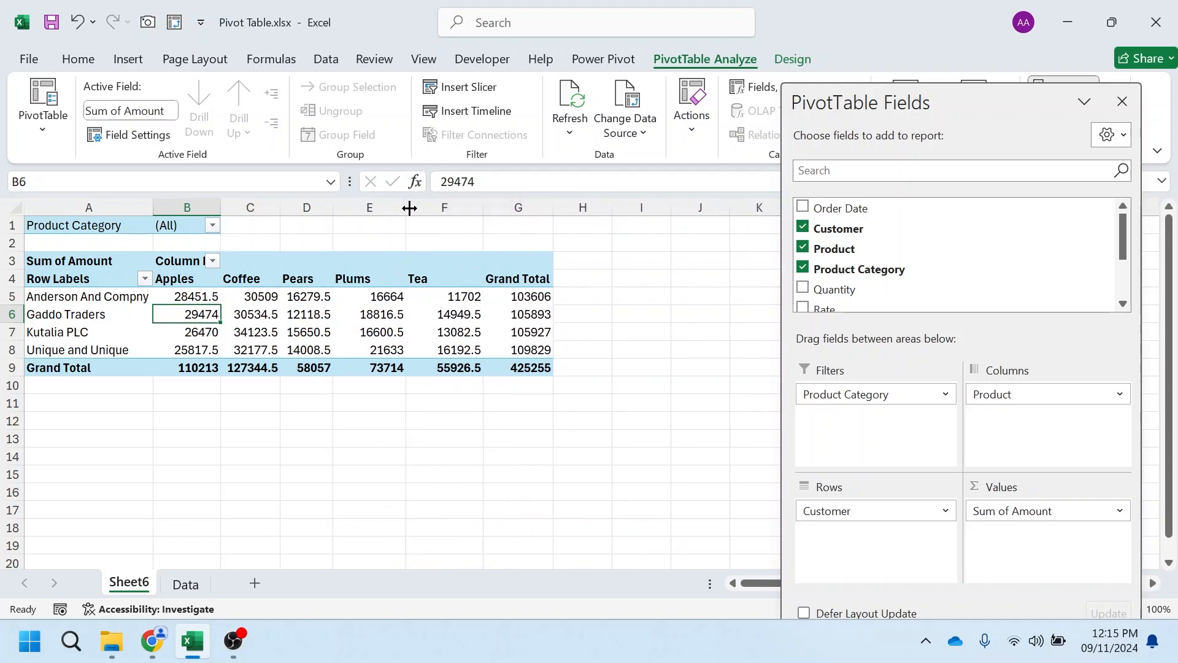
{"action": "right_click", "coordinate": [185, 319]}
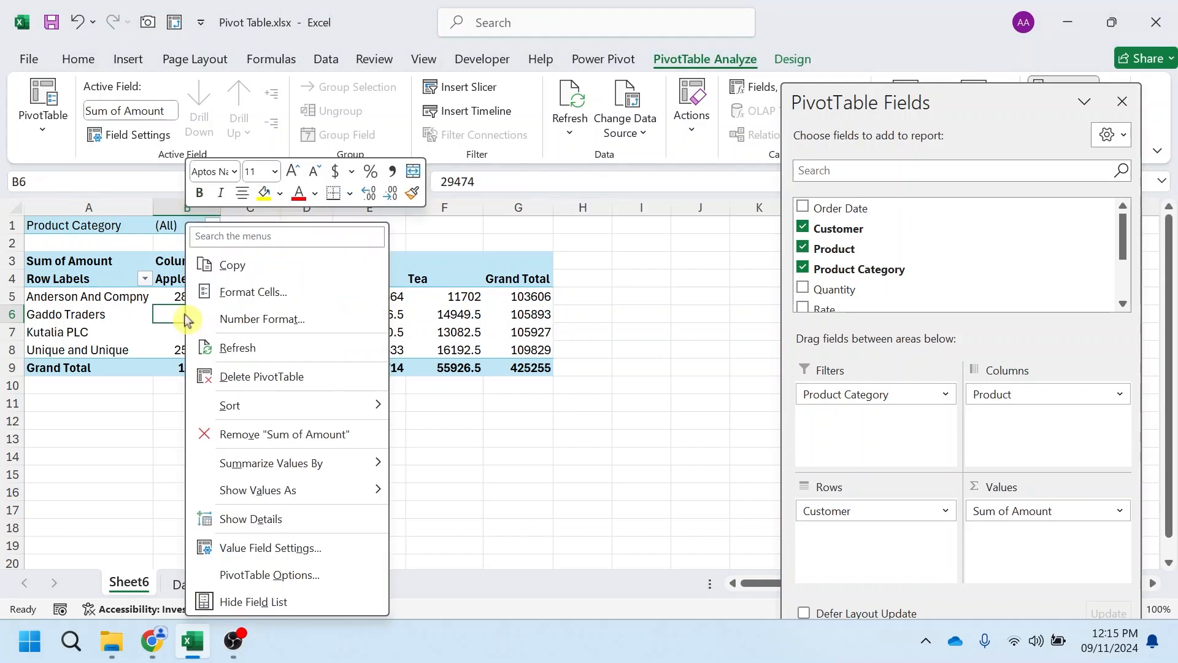
{"action": "left_click", "coordinate": [247, 353]}
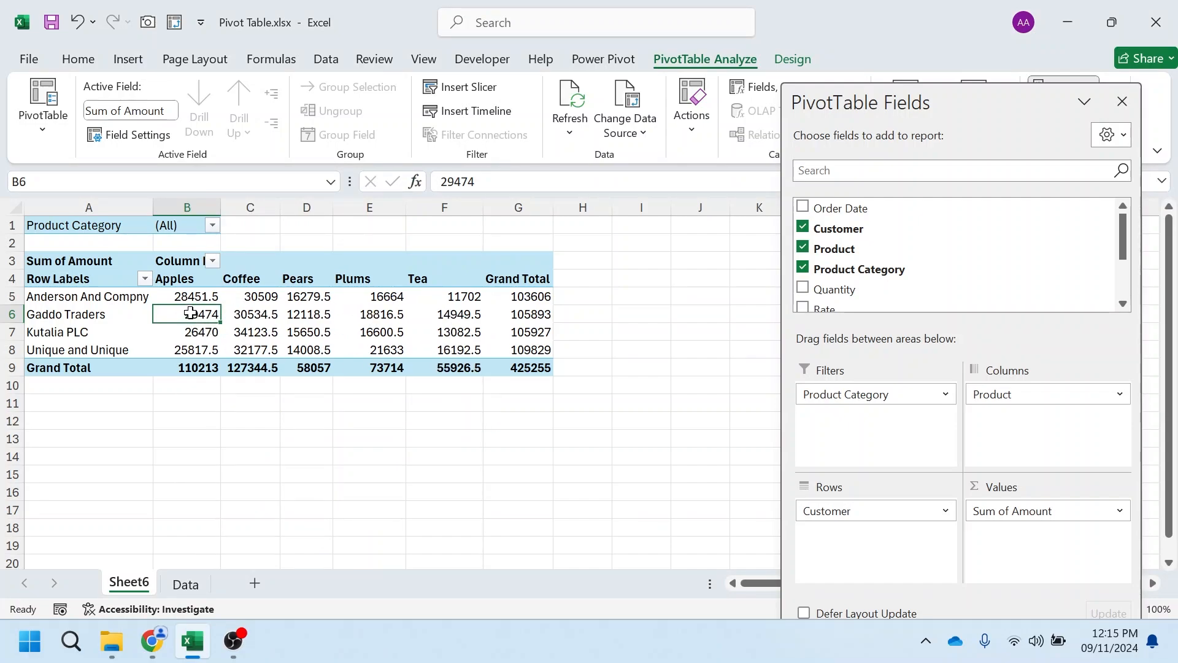
Examine the PivotTable's options for error values and source data without changing them.
{"action": "left_click", "coordinate": [43, 115]}
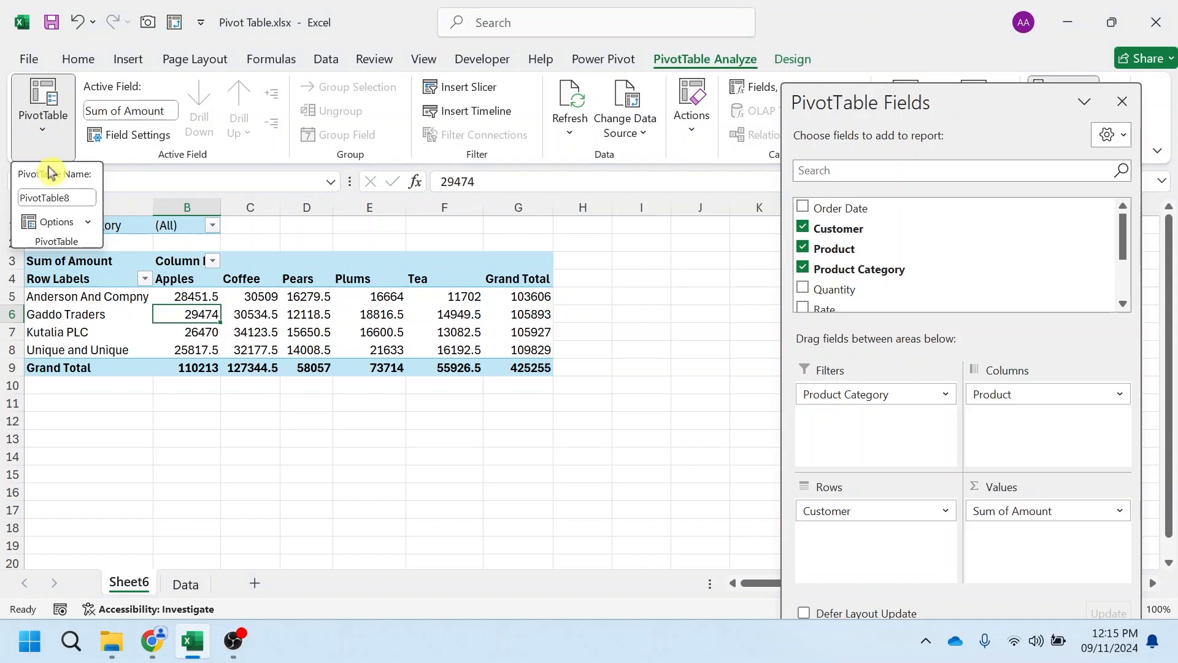
{"action": "left_click", "coordinate": [89, 224]}
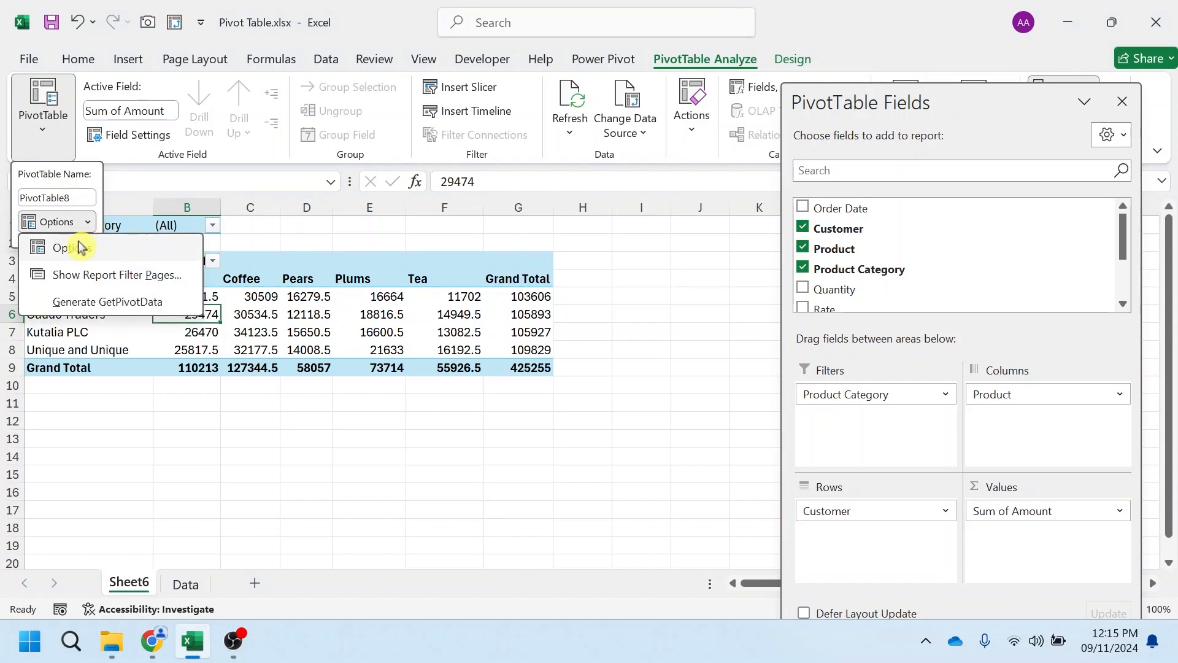
{"action": "left_click", "coordinate": [77, 248]}
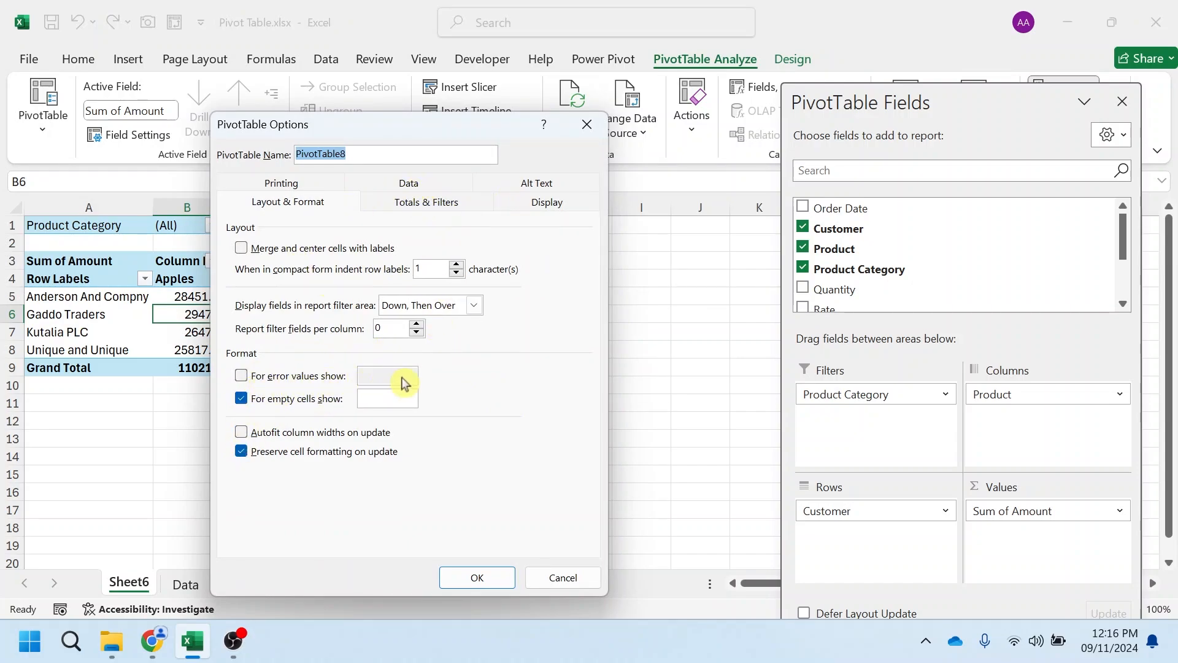
{"action": "left_click", "coordinate": [241, 375]}
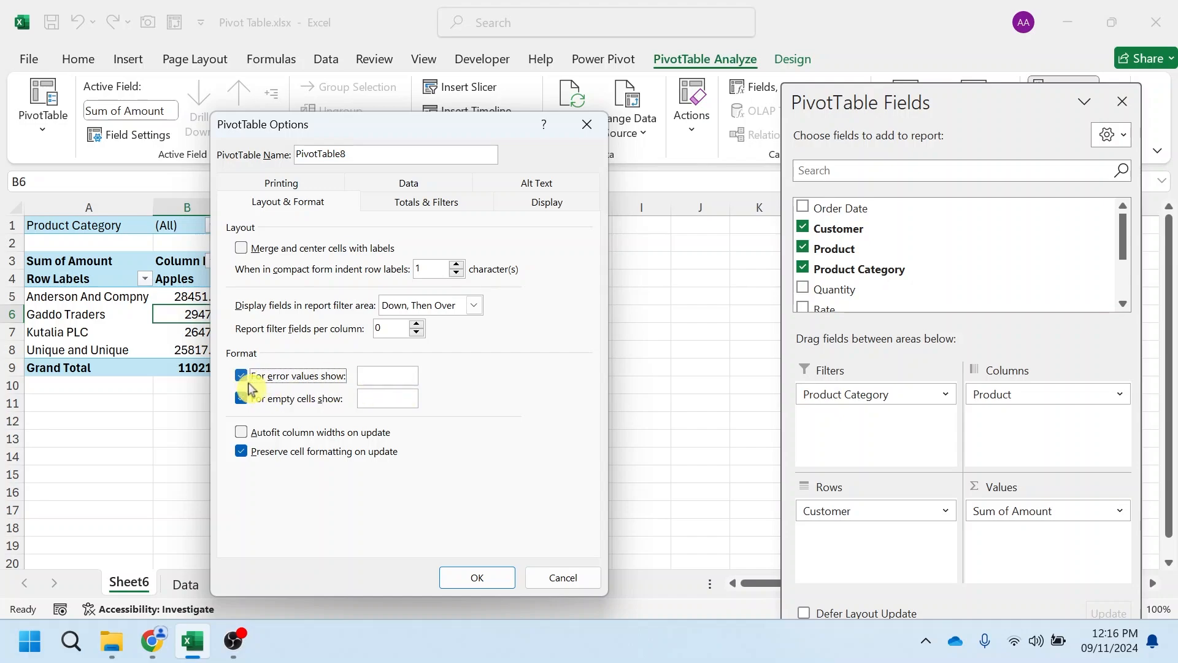
{"action": "left_click", "coordinate": [246, 377]}
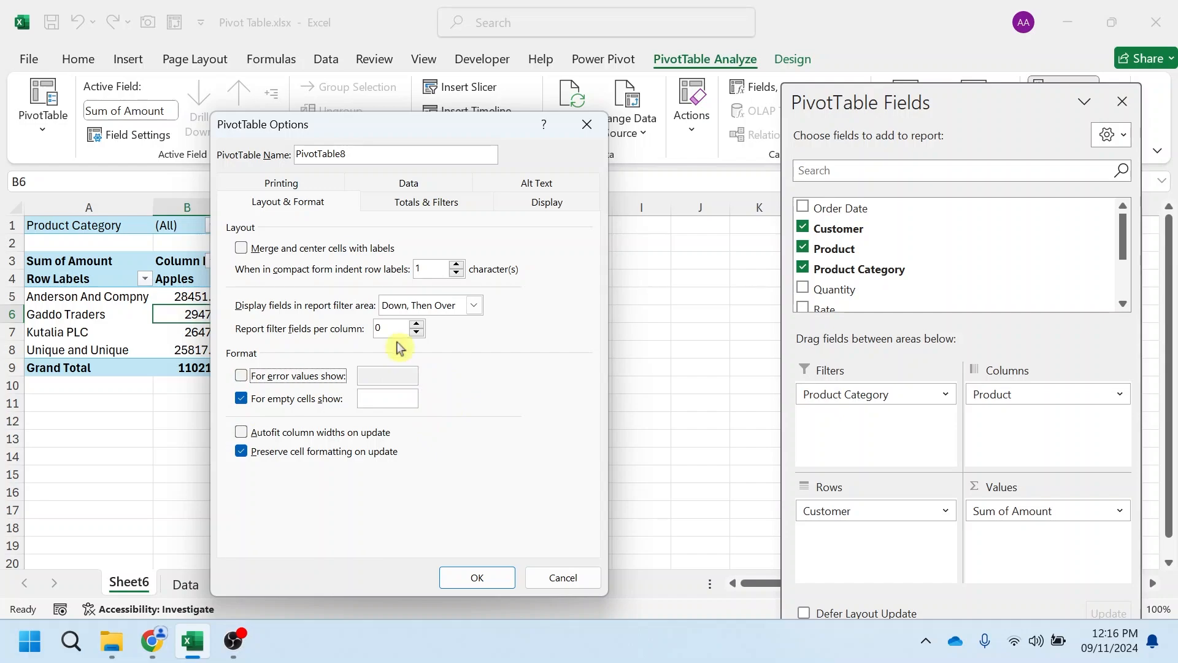
{"action": "left_click", "coordinate": [417, 186]}
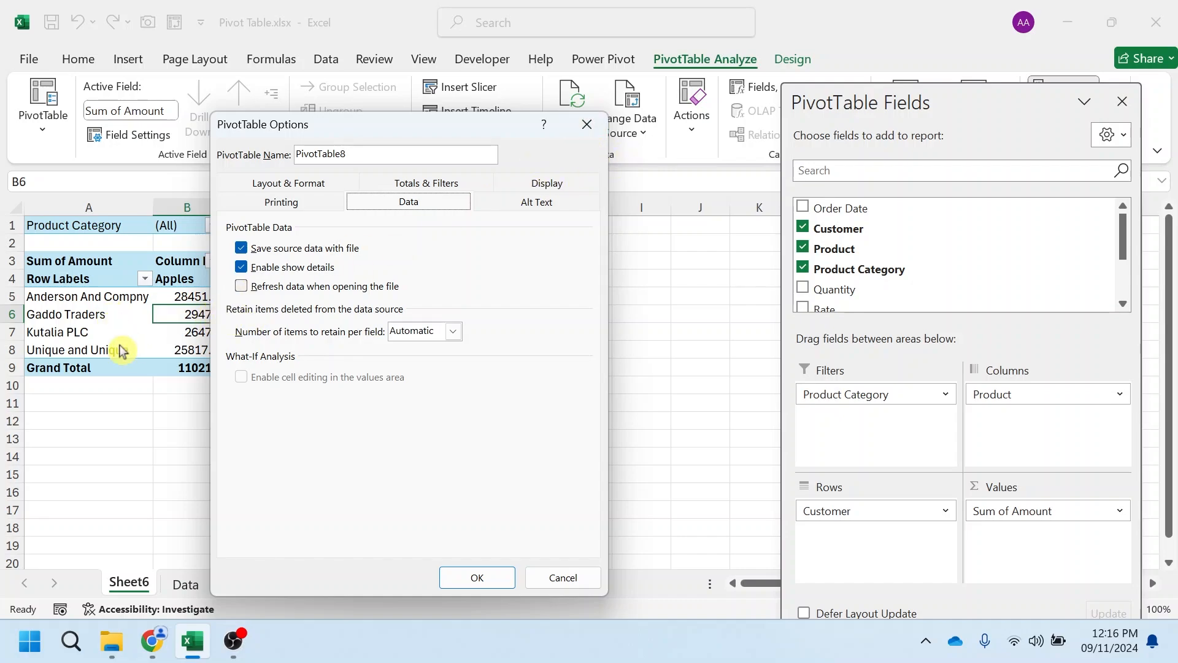
{"action": "left_click", "coordinate": [587, 128]}
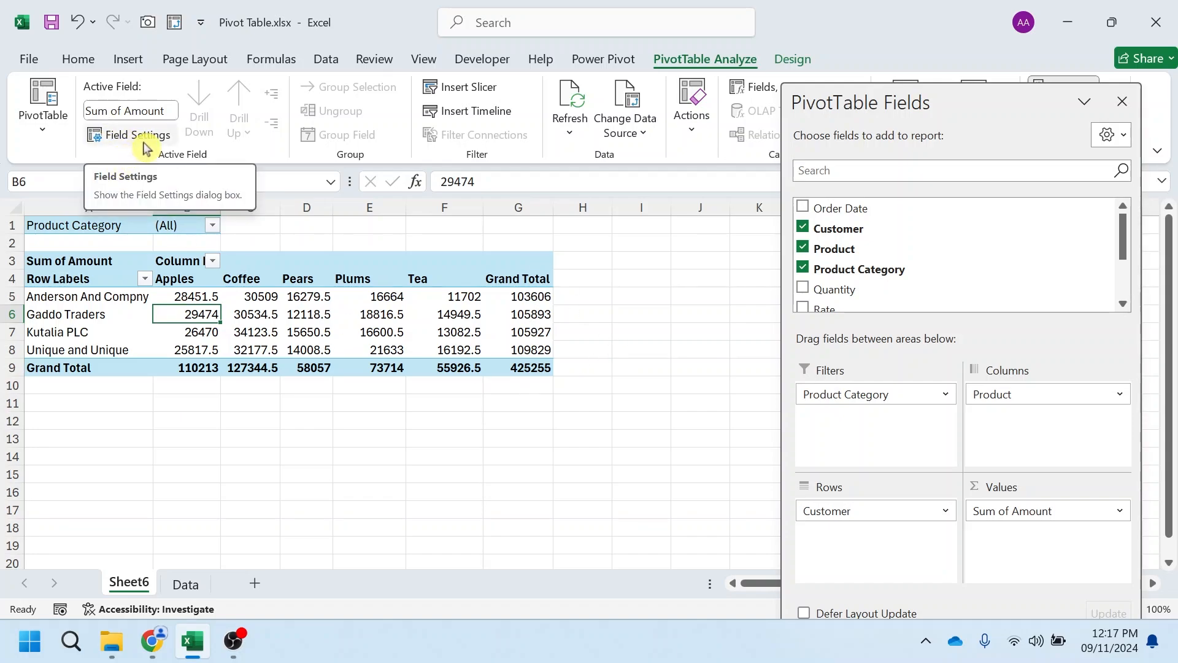
Examine the Customer field's settings for subtotals and filters from the Gaddo Traders row label, then close them without changes.
{"action": "left_click", "coordinate": [267, 315]}
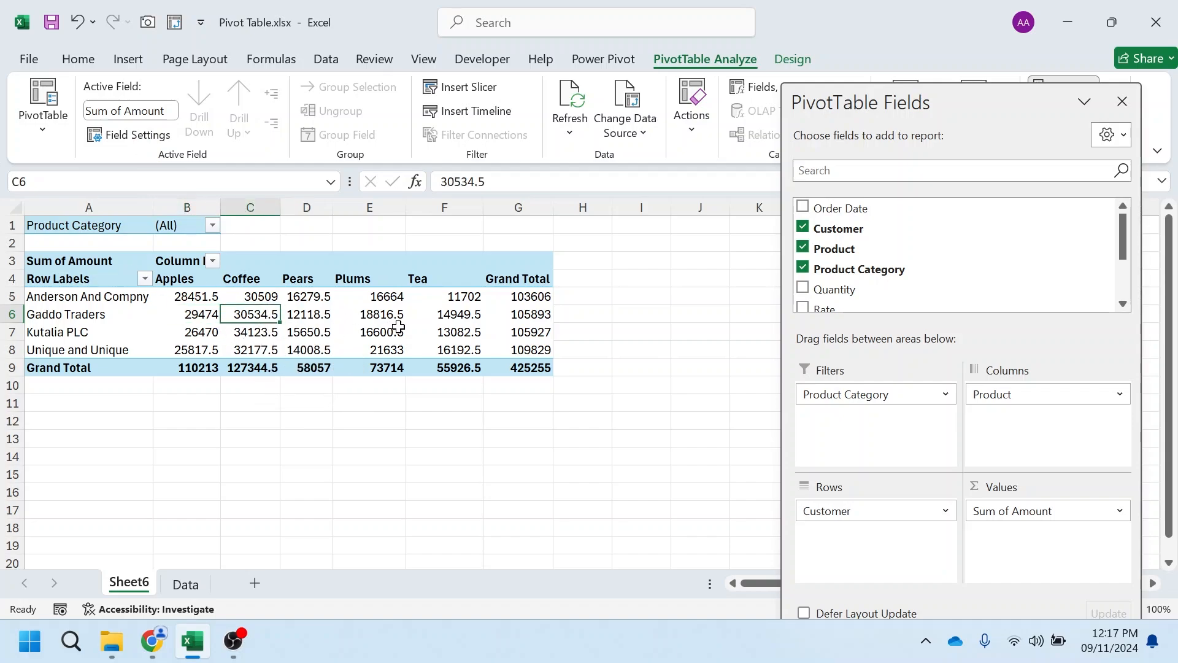
{"action": "left_click", "coordinate": [206, 318]}
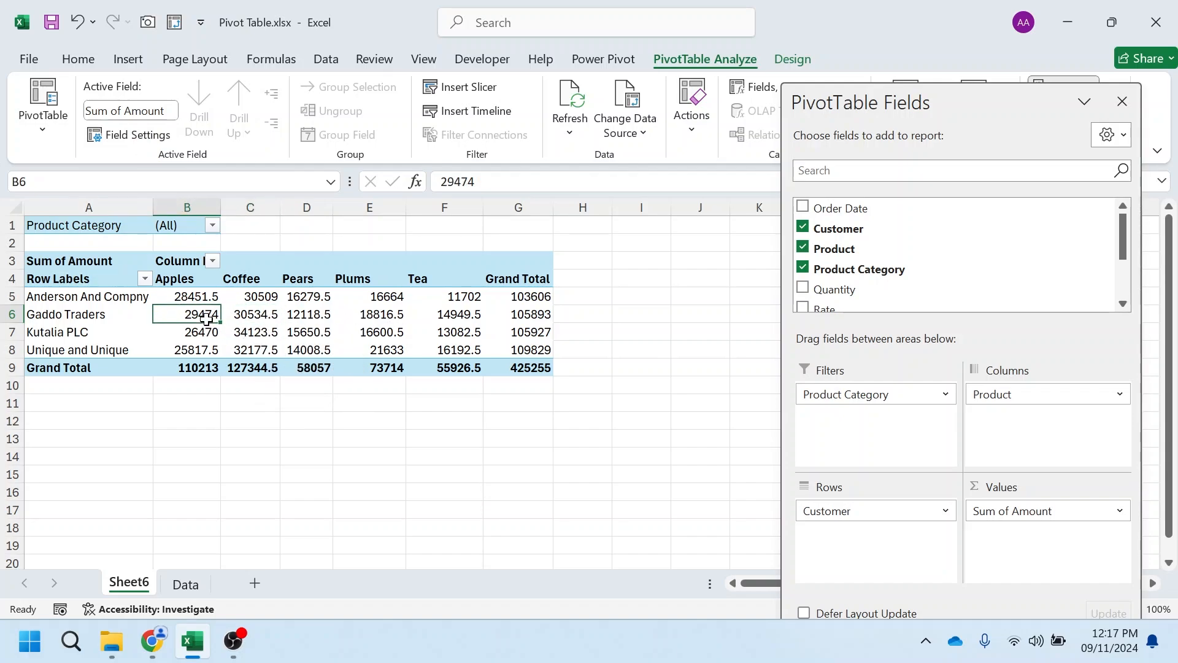
{"action": "left_click", "coordinate": [308, 322]}
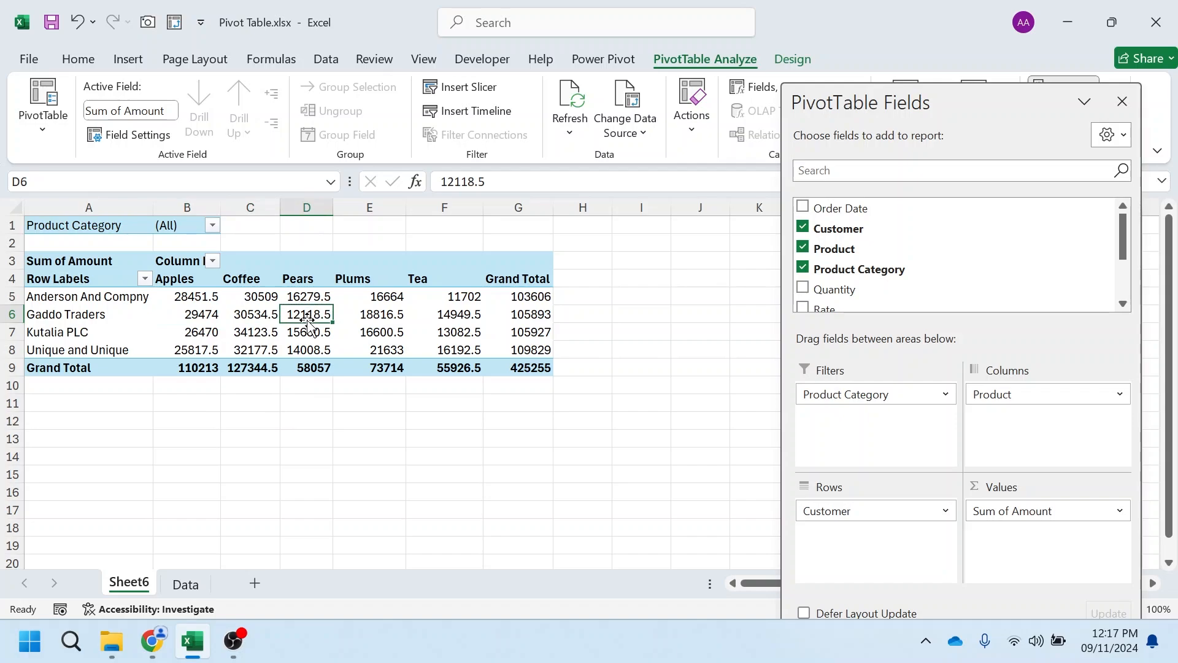
{"action": "left_click", "coordinate": [377, 320]}
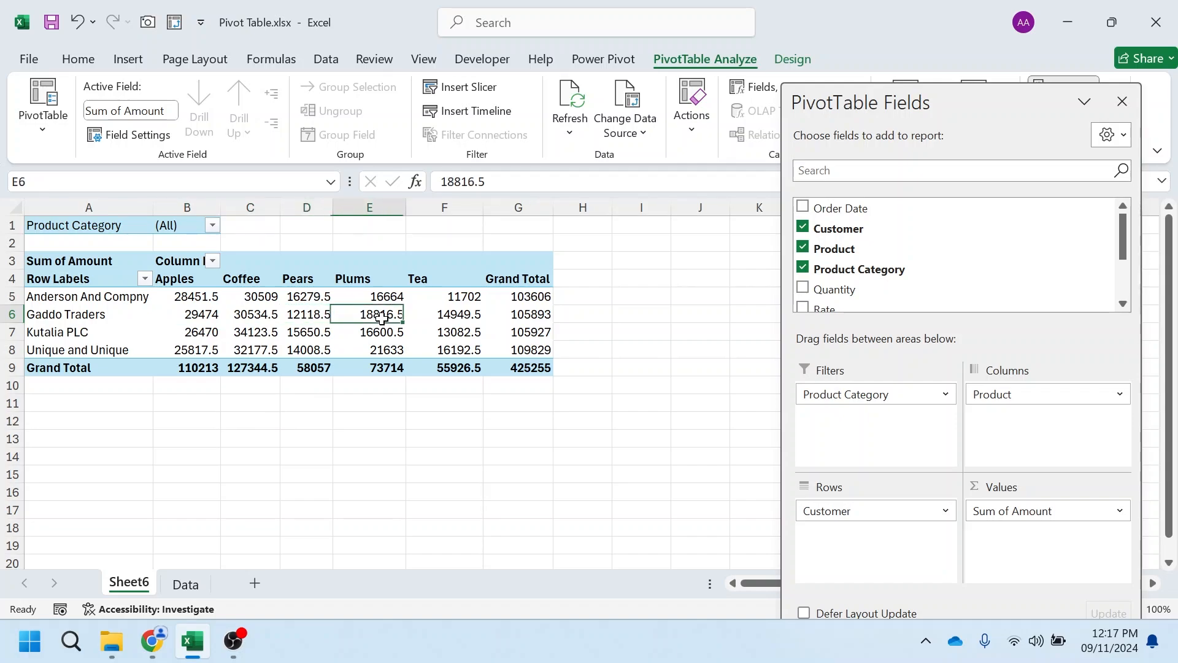
{"action": "left_click", "coordinate": [85, 319]}
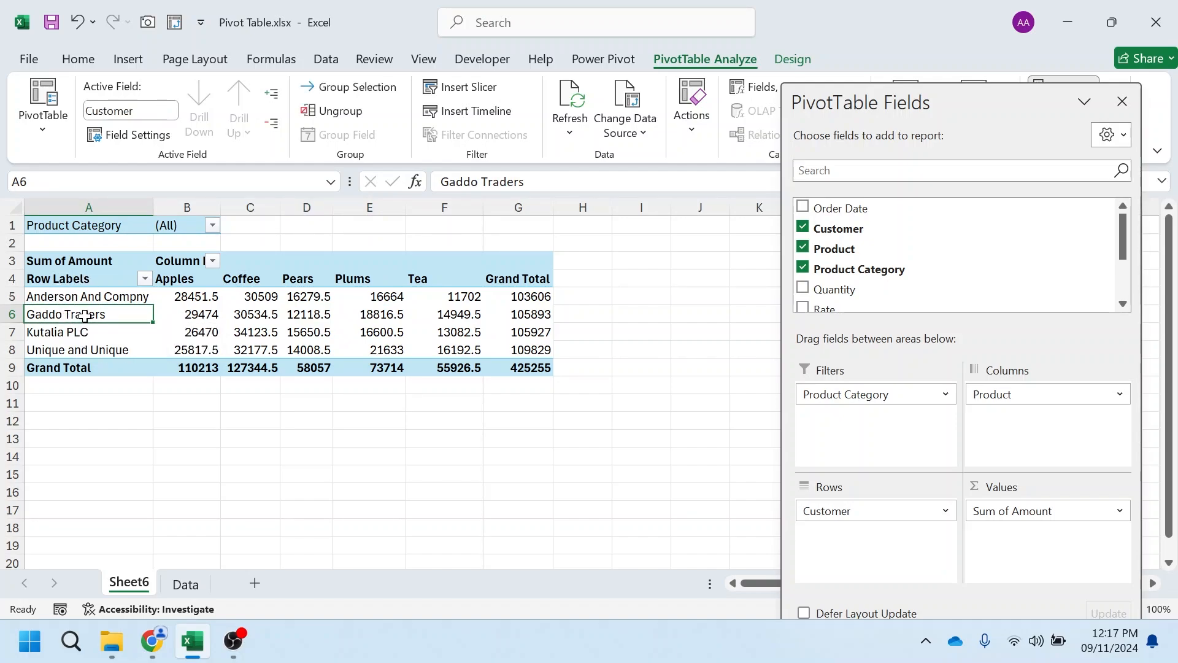
{"action": "left_click", "coordinate": [128, 137]}
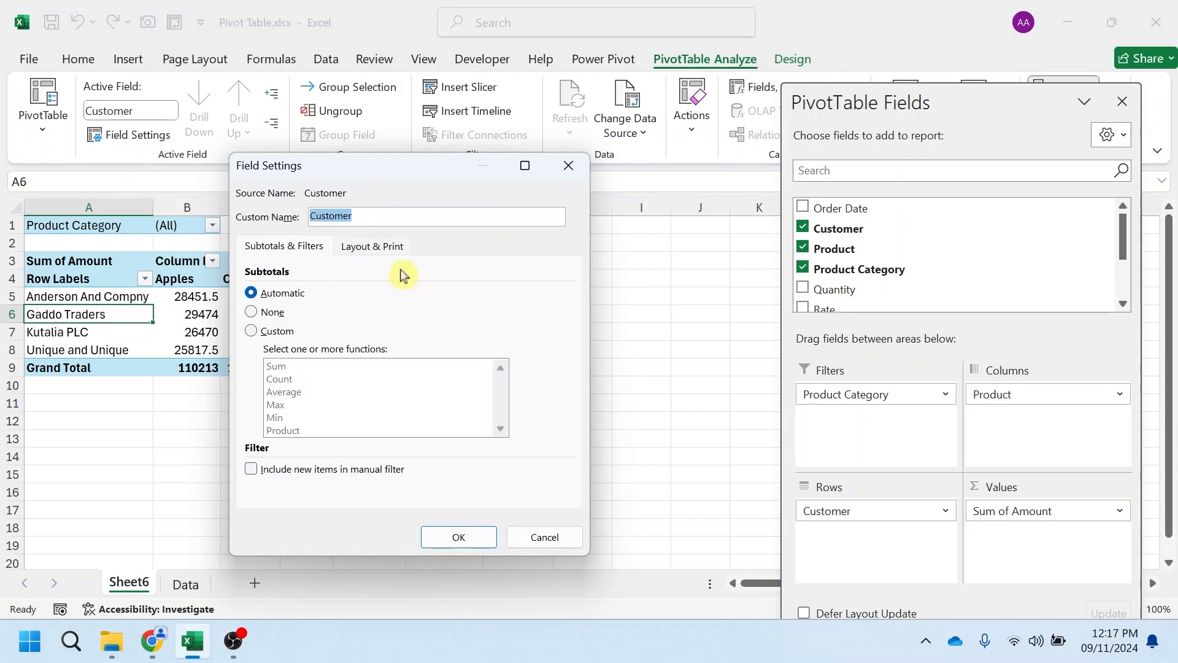
{"action": "left_click", "coordinate": [569, 172]}
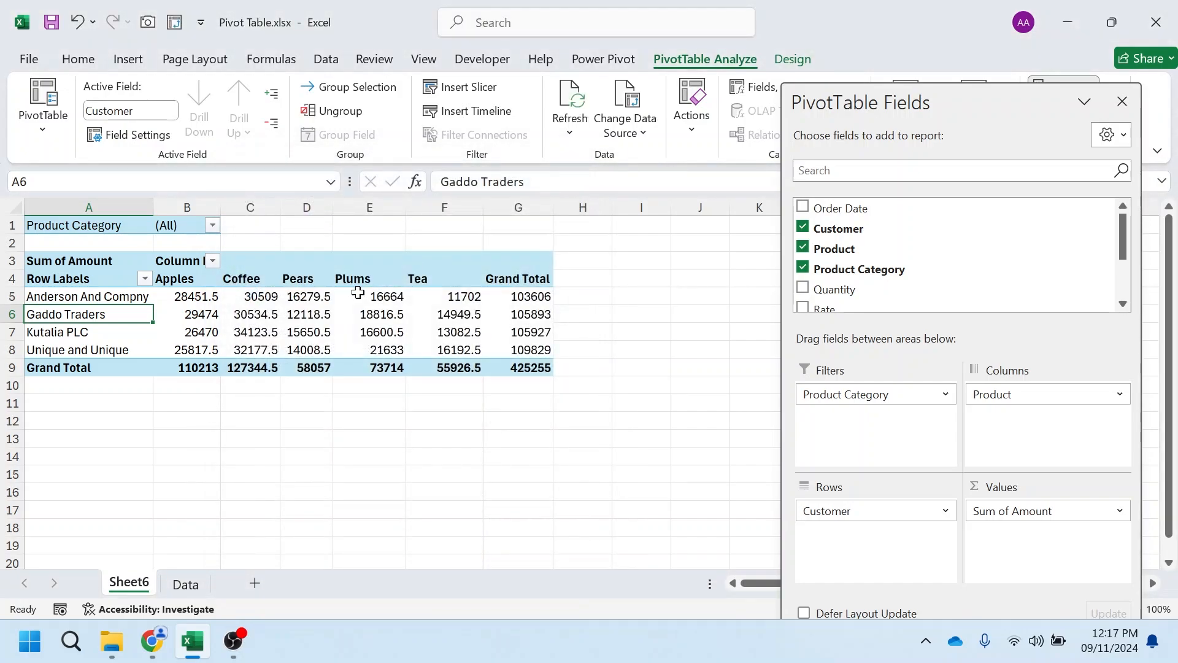
Format the Sum of Amount values as Number with 0 decimal places and a 1000 separator through the value field's settings.
{"action": "left_click", "coordinate": [208, 316]}
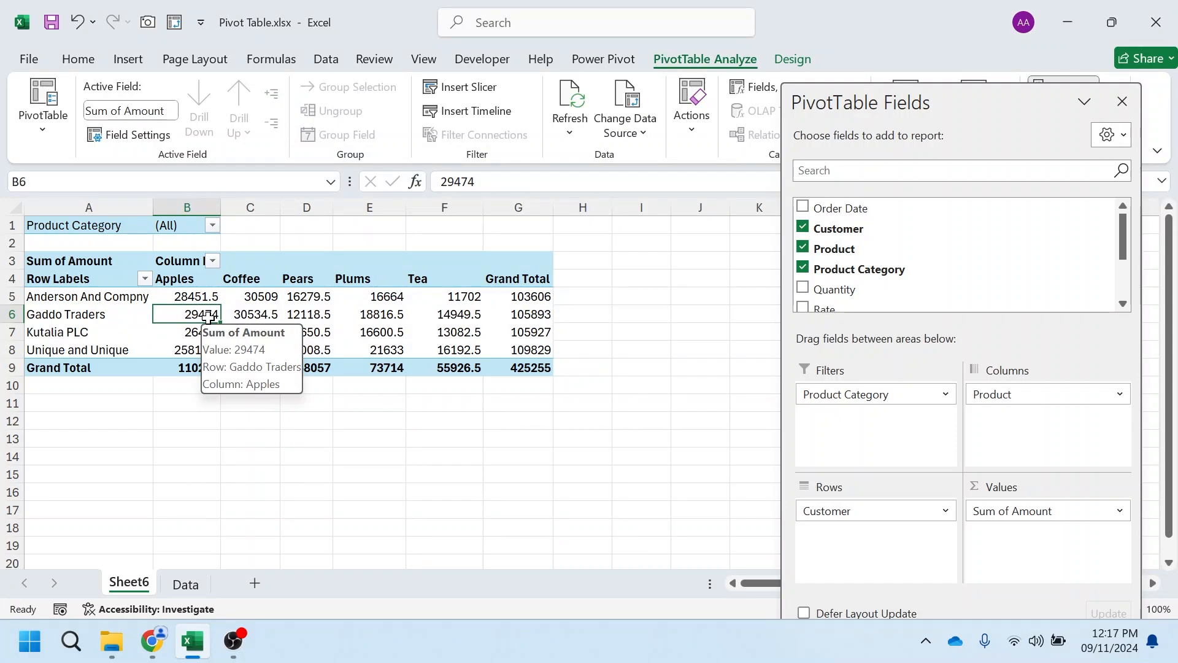
{"action": "left_click", "coordinate": [149, 137]}
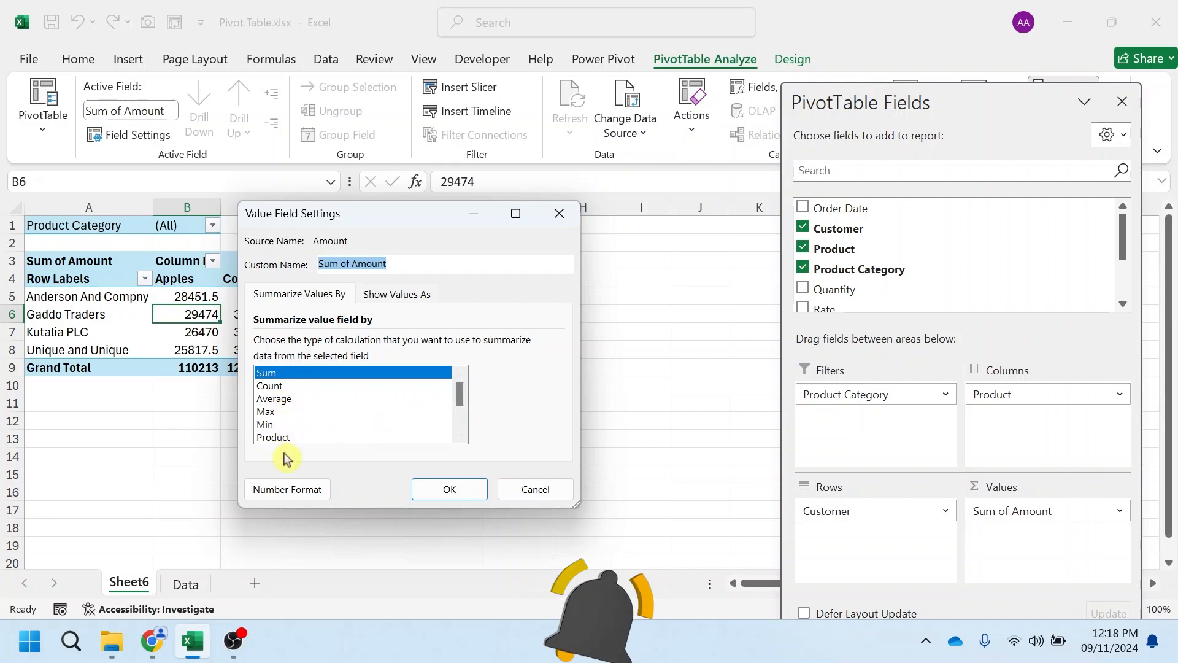
{"action": "left_click_drag", "start_coordinate": [412, 222], "coordinate": [638, 74]}
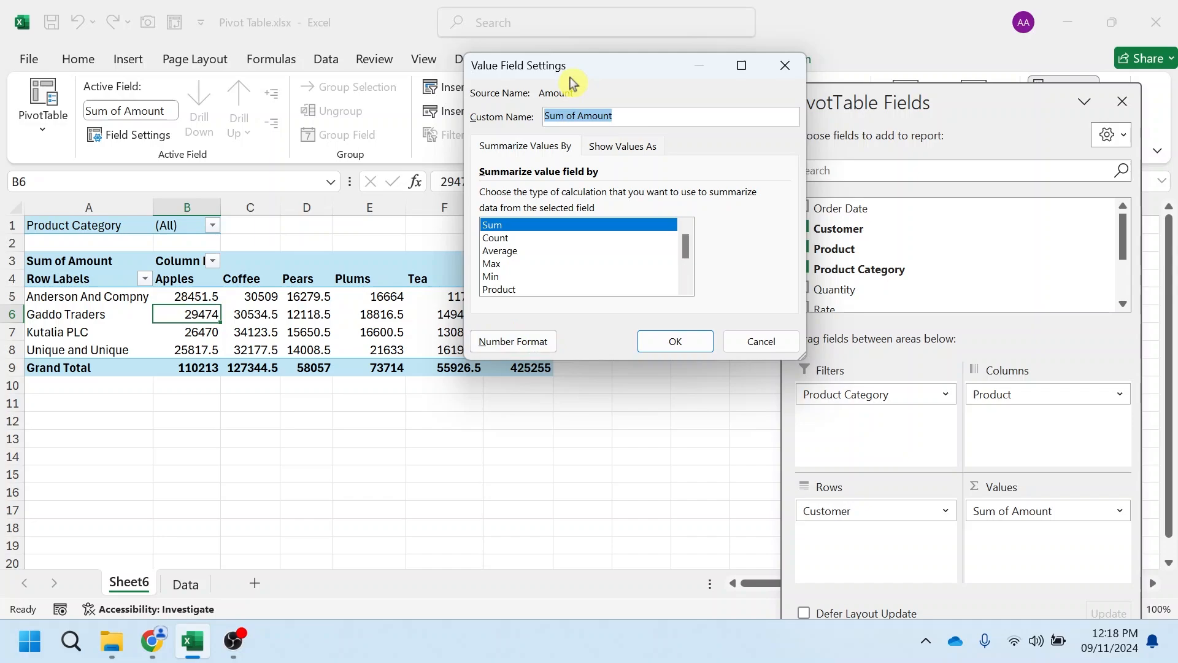
{"action": "left_click", "coordinate": [500, 341]}
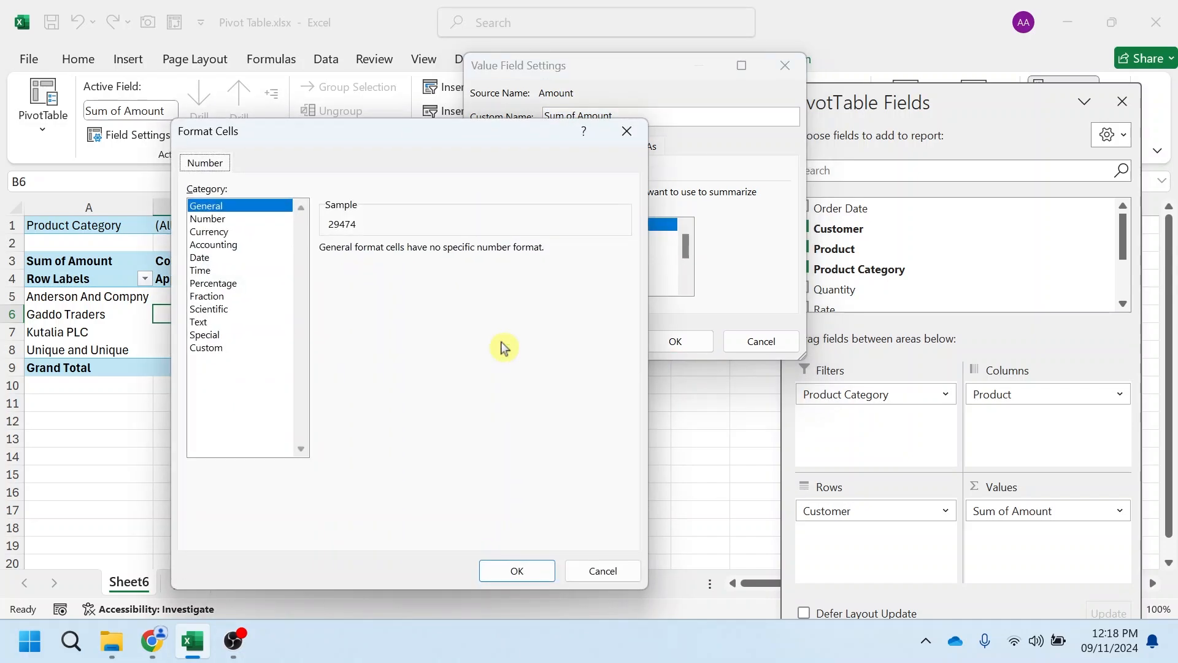
{"action": "left_click", "coordinate": [218, 223]}
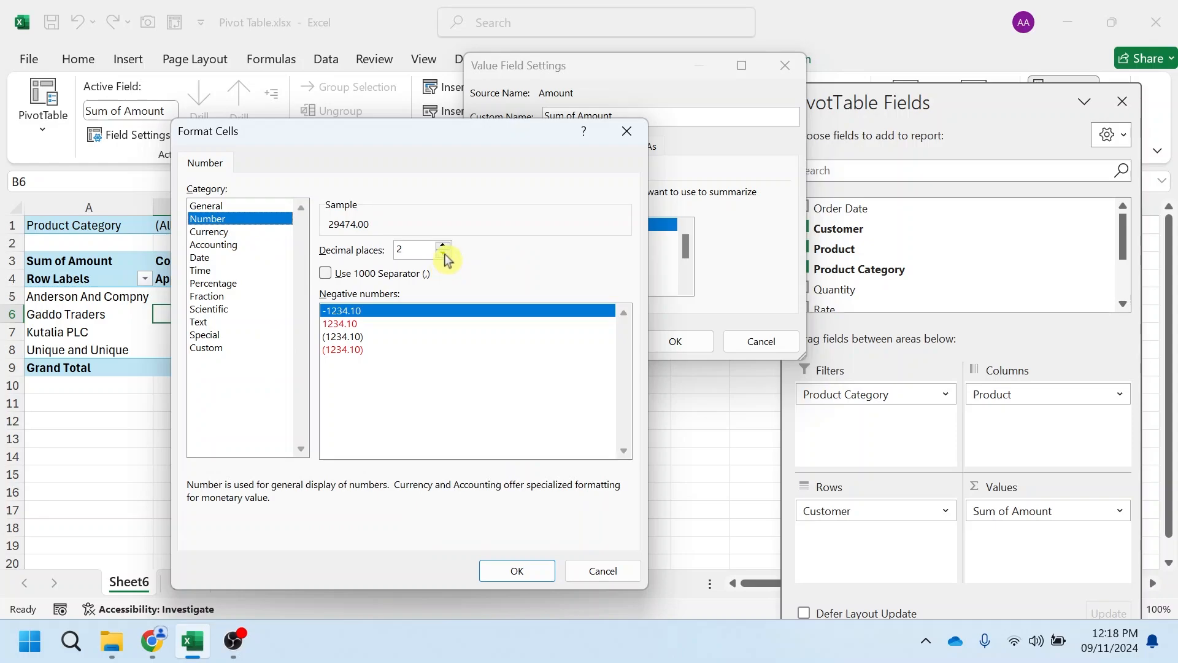
{"action": "left_click", "coordinate": [443, 253]}
{"action": "left_click", "coordinate": [443, 254]}
{"action": "left_click", "coordinate": [326, 276]}
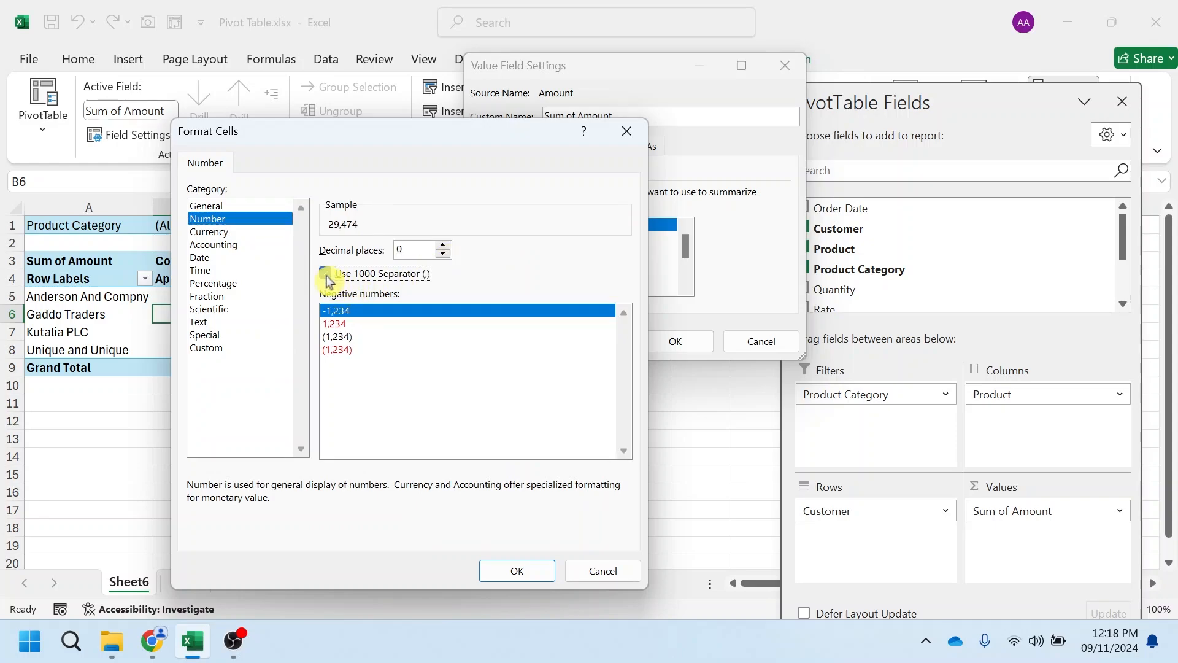
{"action": "left_click", "coordinate": [516, 577]}
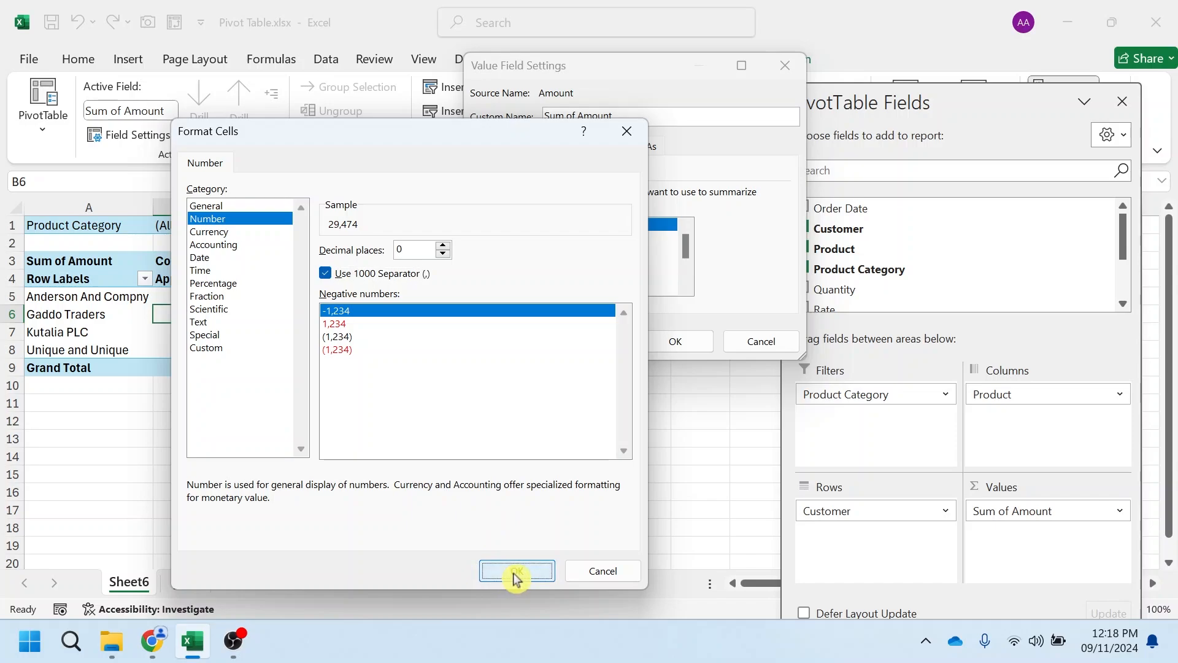
{"action": "left_click", "coordinate": [689, 342]}
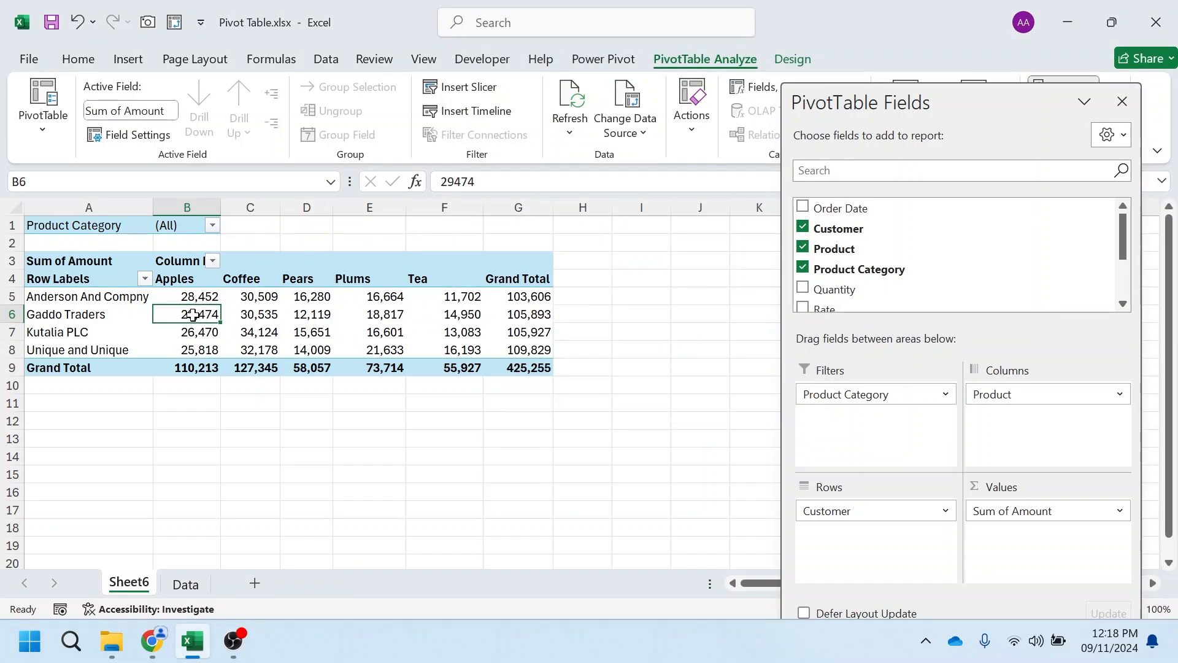
Examine the summary functions in the Sum of Amount value field settings, trying Count and reselecting Sum.
{"action": "mouse_move", "coordinate": [193, 315]}
{"action": "left_click", "coordinate": [137, 136]}
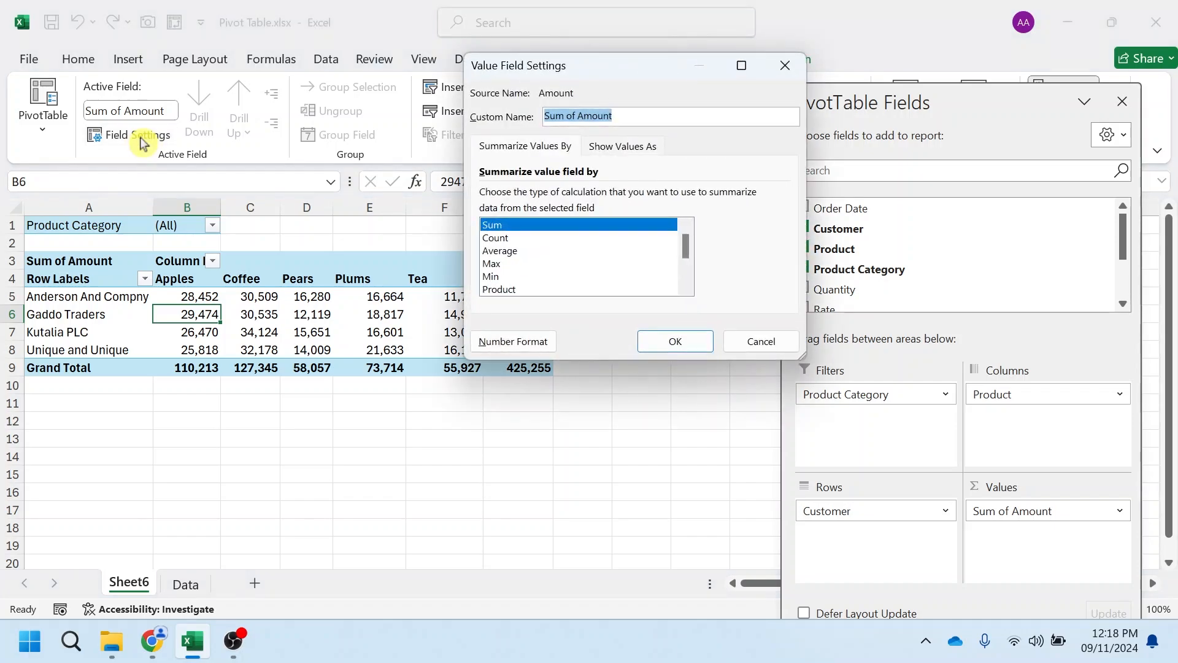
{"action": "left_click", "coordinate": [785, 65]}
{"action": "right_click", "coordinate": [259, 314]}
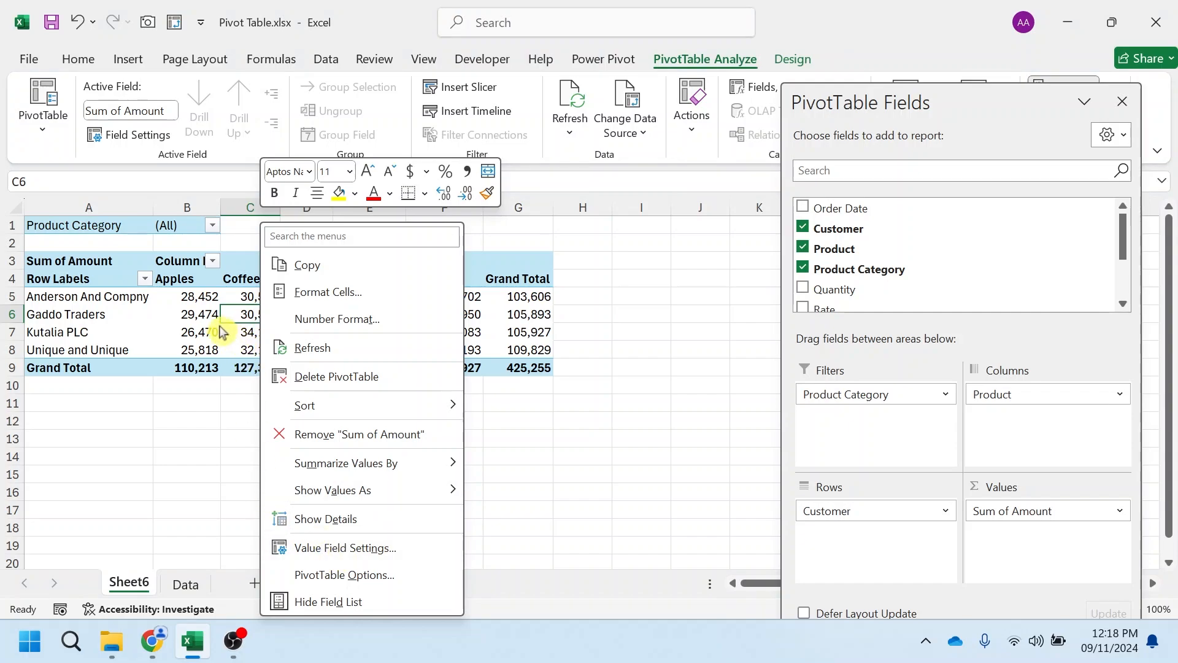
{"action": "left_click", "coordinate": [345, 548]}
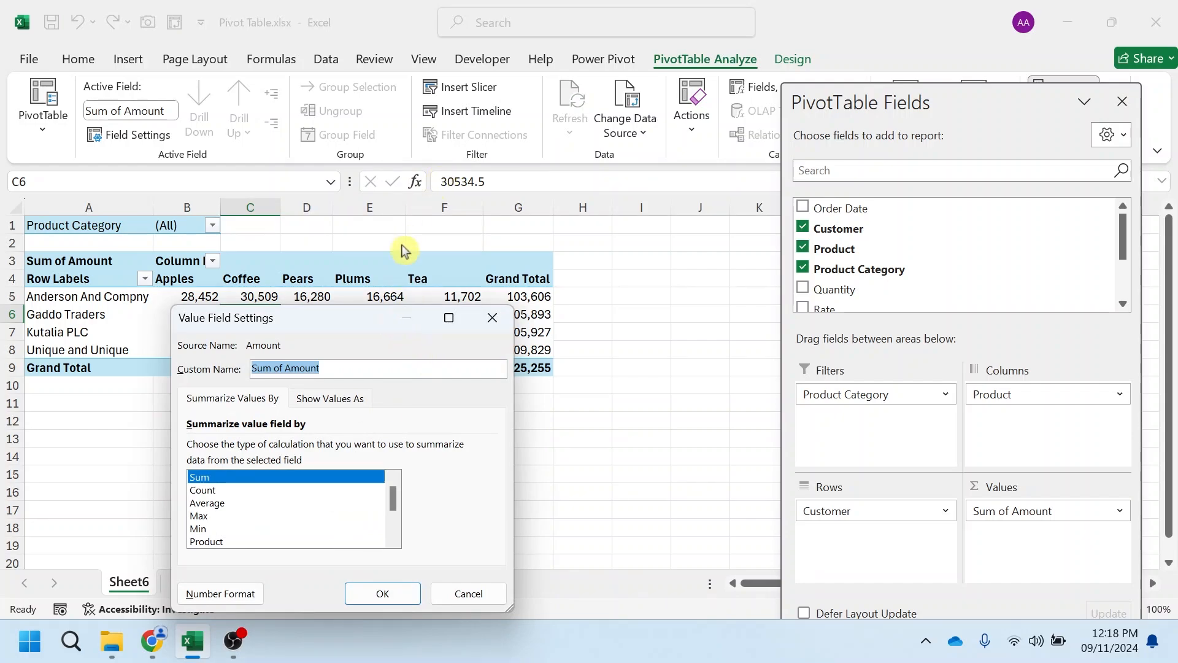
{"action": "left_click_drag", "start_coordinate": [378, 332], "coordinate": [487, 158]}
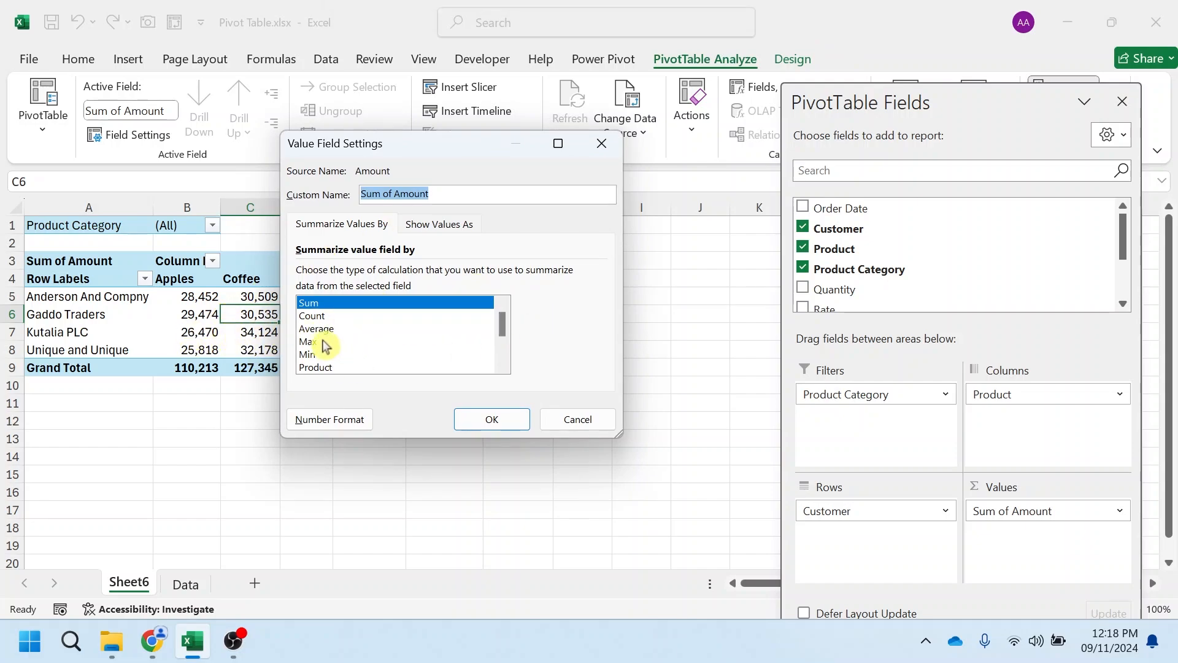
{"action": "left_click", "coordinate": [313, 316]}
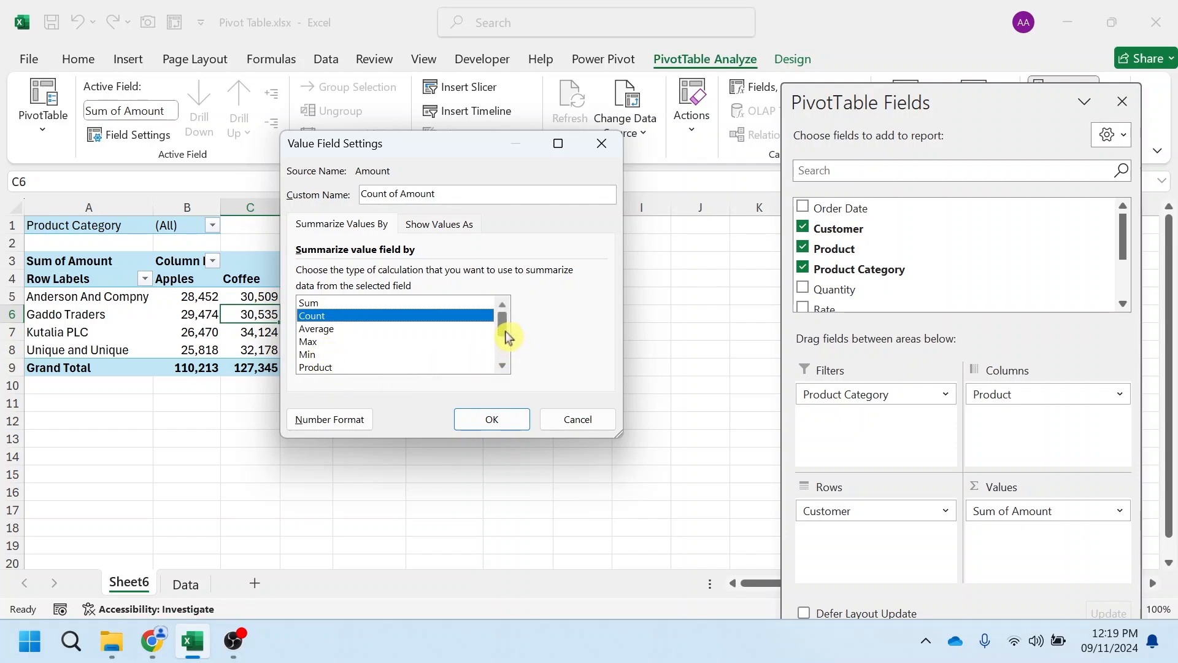
{"action": "mouse_move", "coordinate": [502, 329]}
{"action": "left_mouse_down"}
{"action": "mouse_move", "coordinate": [501, 360]}
{"action": "mouse_move", "coordinate": [510, 313]}
{"action": "left_mouse_up"}
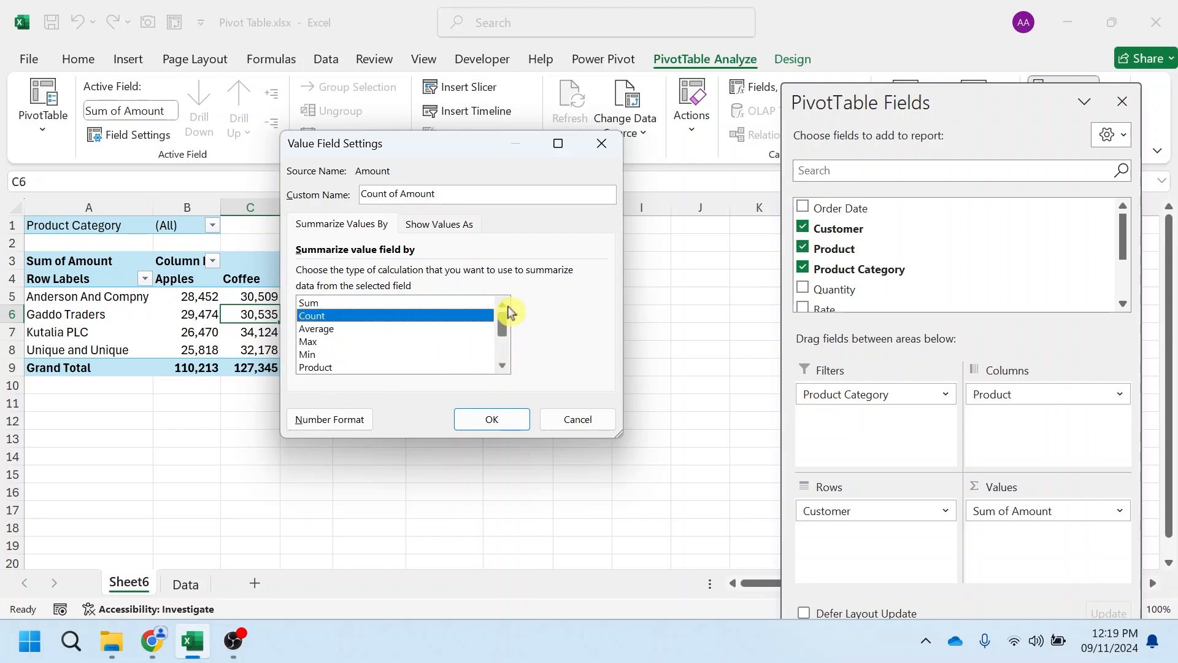
{"action": "left_click", "coordinate": [321, 303]}
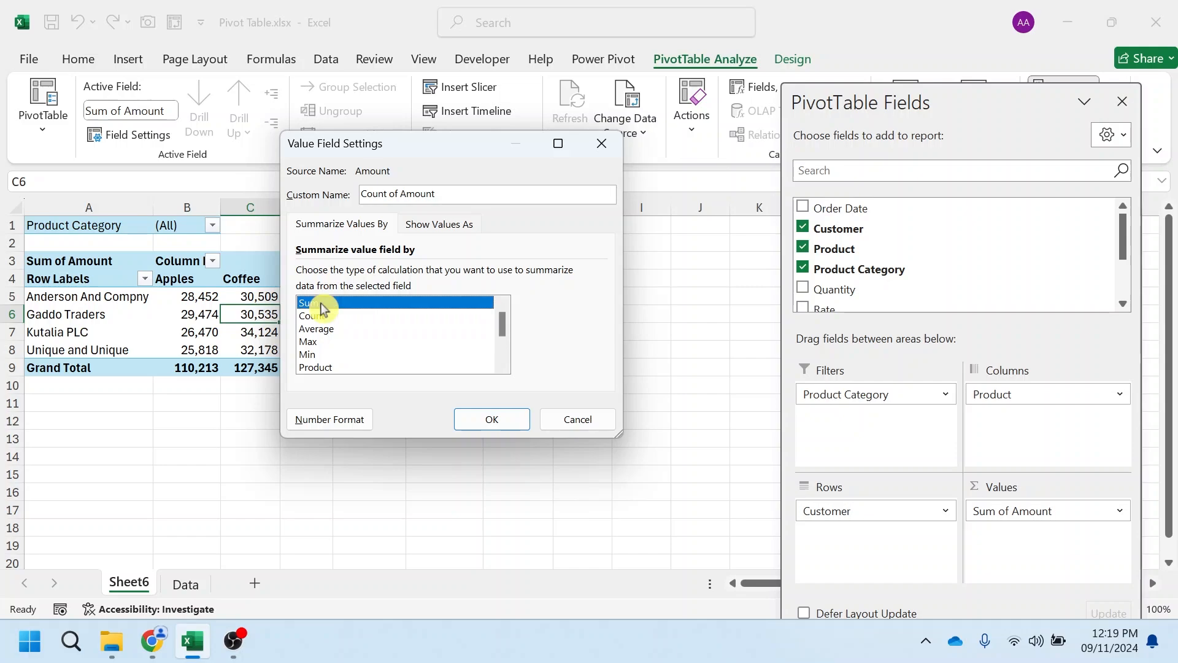
Show the Sum of Amount values as % of Grand Total and check the overall grand total cell.
{"action": "left_click", "coordinate": [438, 226]}
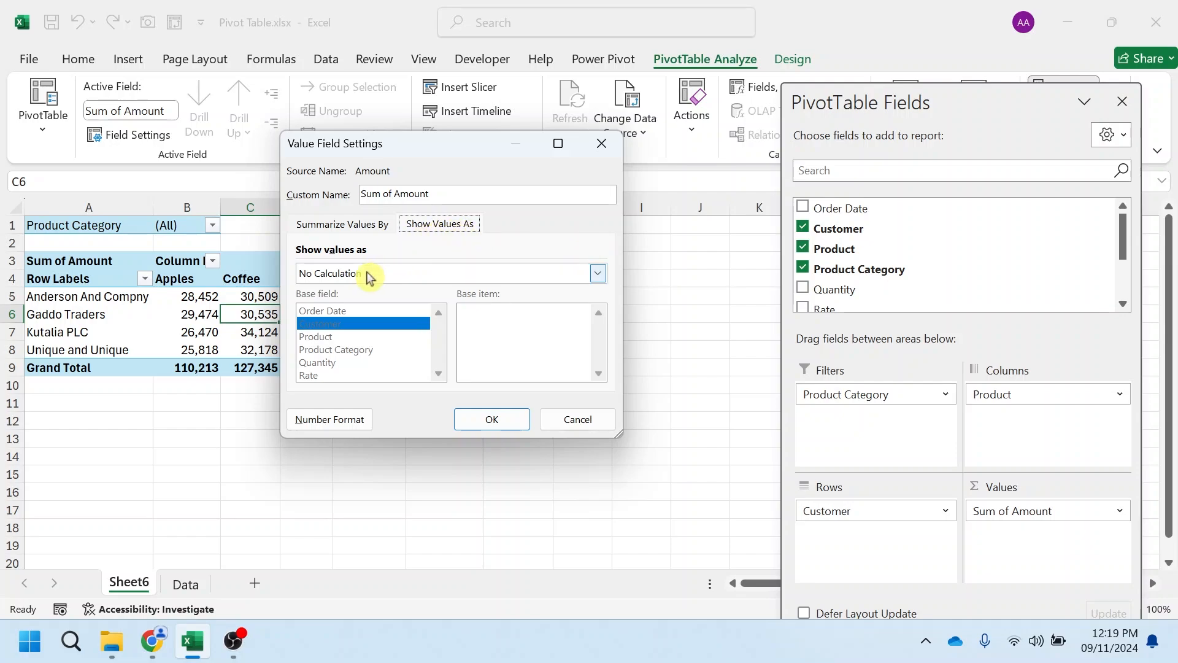
{"action": "left_click_drag", "start_coordinate": [445, 153], "coordinate": [710, 48]}
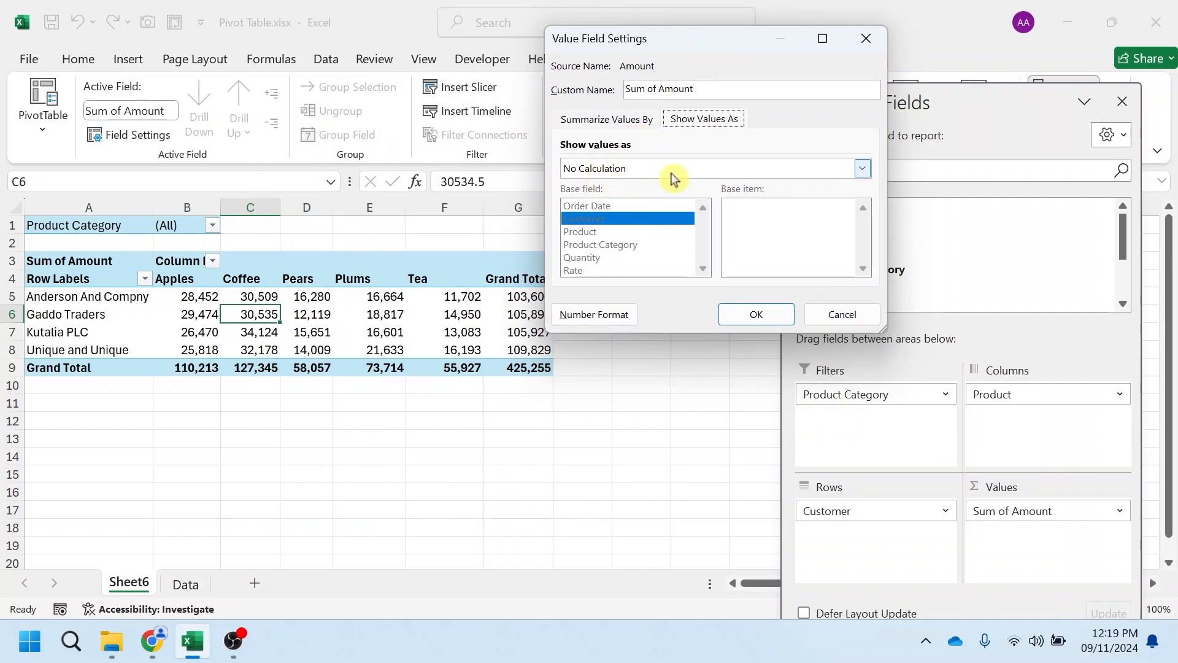
{"action": "left_click", "coordinate": [863, 169]}
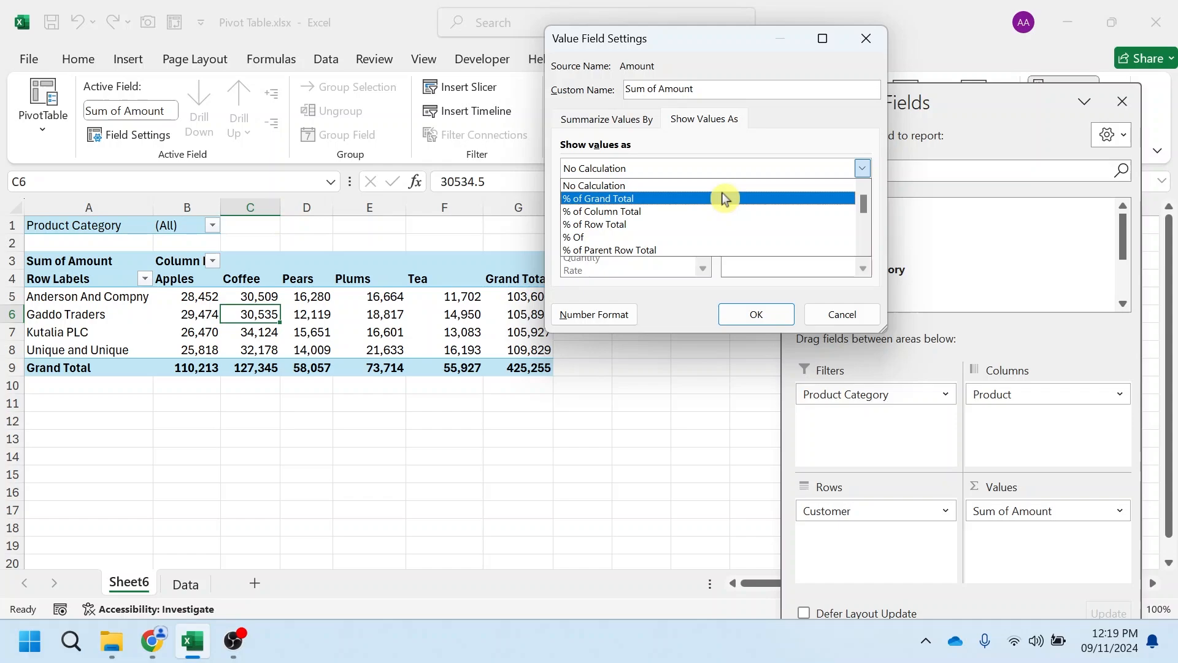
{"action": "left_click", "coordinate": [662, 203]}
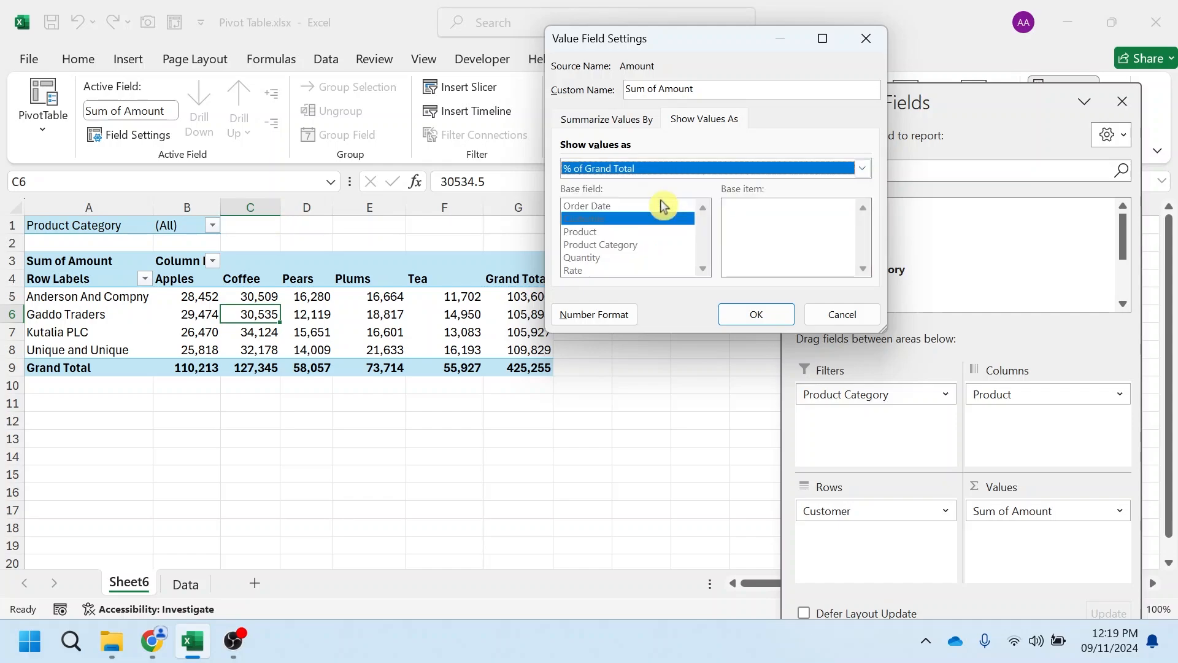
{"action": "left_click", "coordinate": [761, 319]}
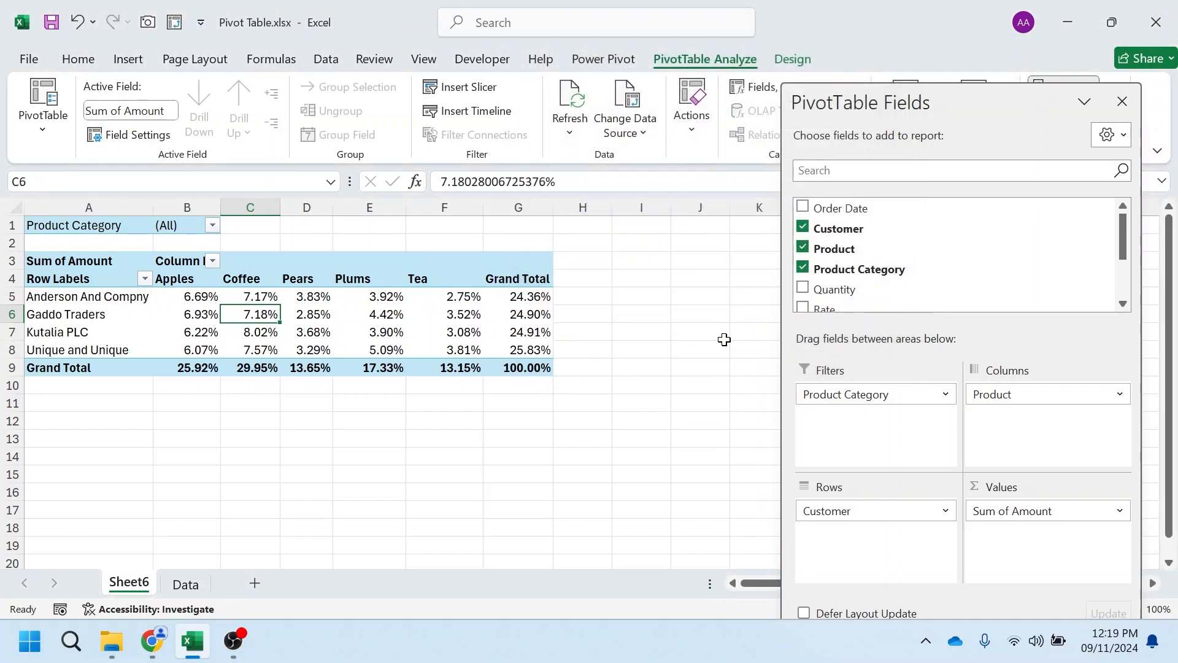
{"action": "left_click", "coordinate": [539, 367]}
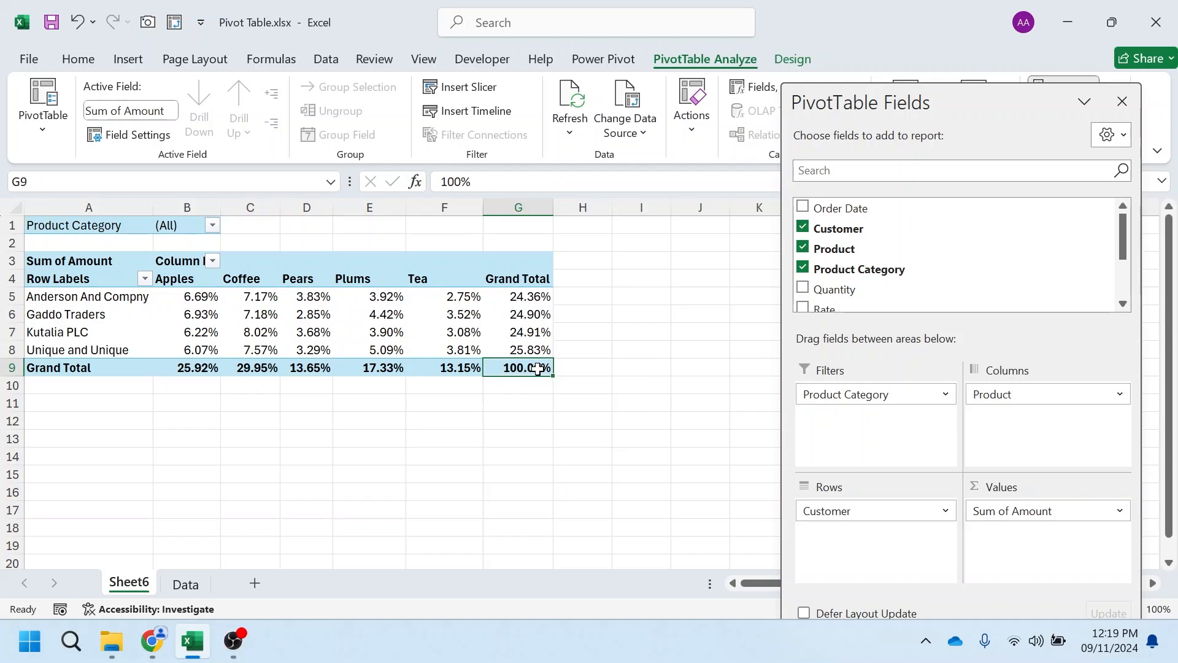
Show the Sum of Amount values in the PivotTable as % of Column Total.
{"action": "mouse_move", "coordinate": [538, 368]}
{"action": "mouse_move", "coordinate": [545, 299]}
{"action": "right_click", "coordinate": [306, 314]}
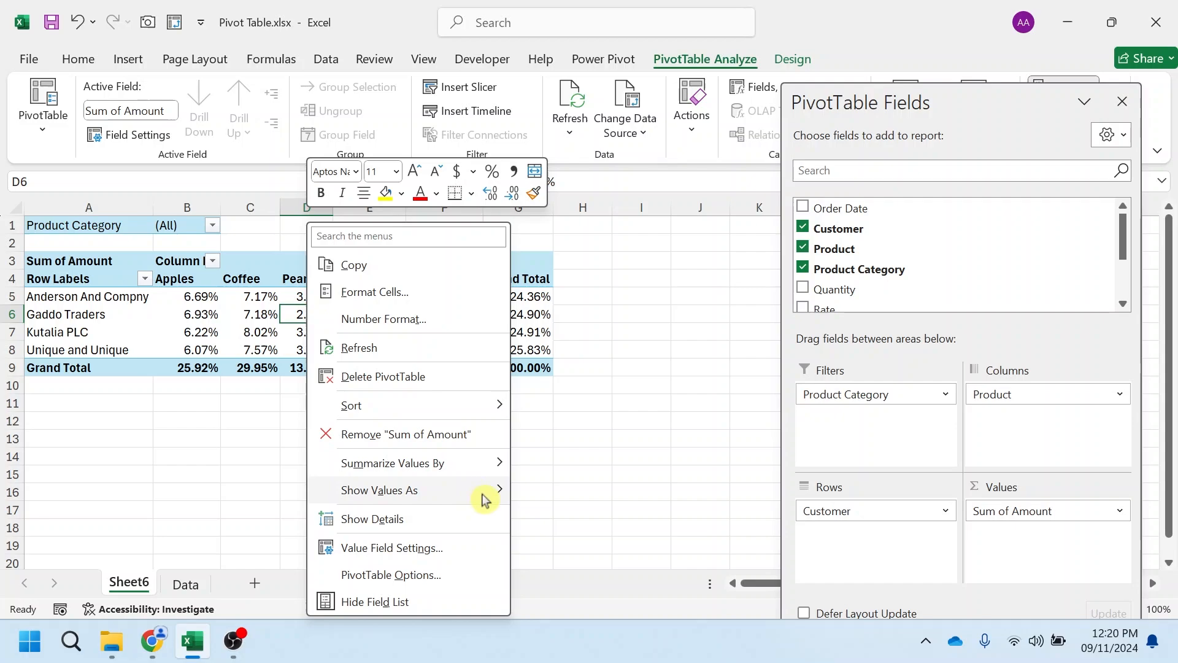
{"action": "mouse_move", "coordinate": [485, 498]}
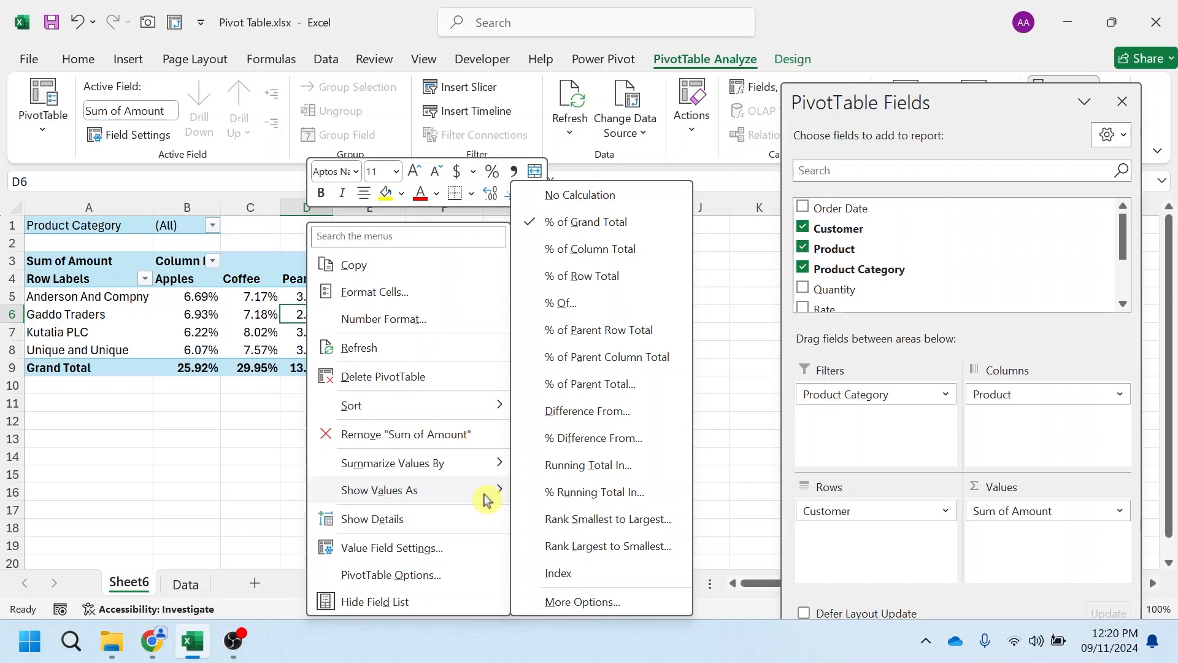
{"action": "left_click", "coordinate": [606, 254]}
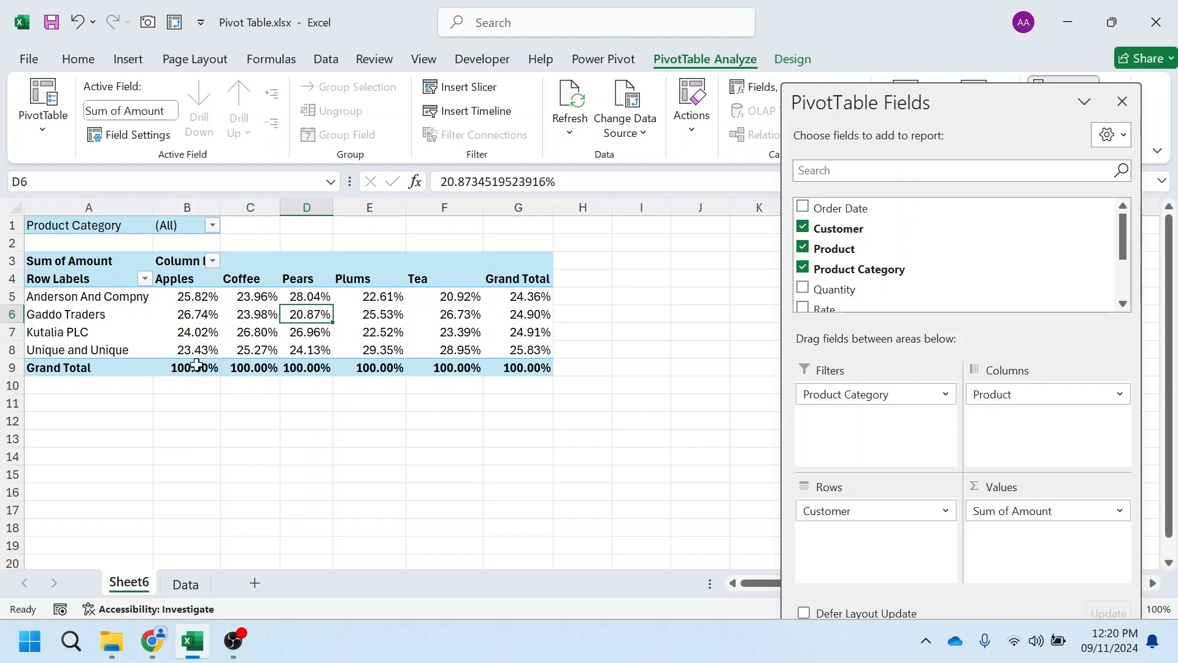
Show the Sum of Amount values as % of Row Total and check the Anderson And Compny percentages from Apples to Tea.
{"action": "right_click", "coordinate": [194, 331]}
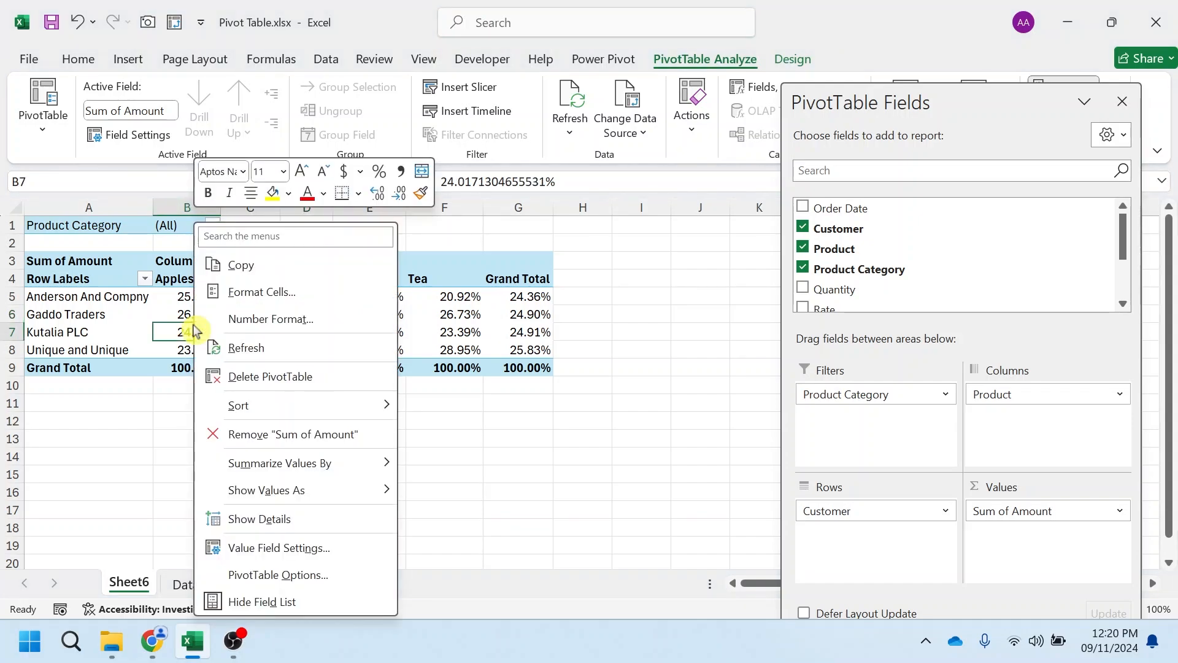
{"action": "mouse_move", "coordinate": [376, 491]}
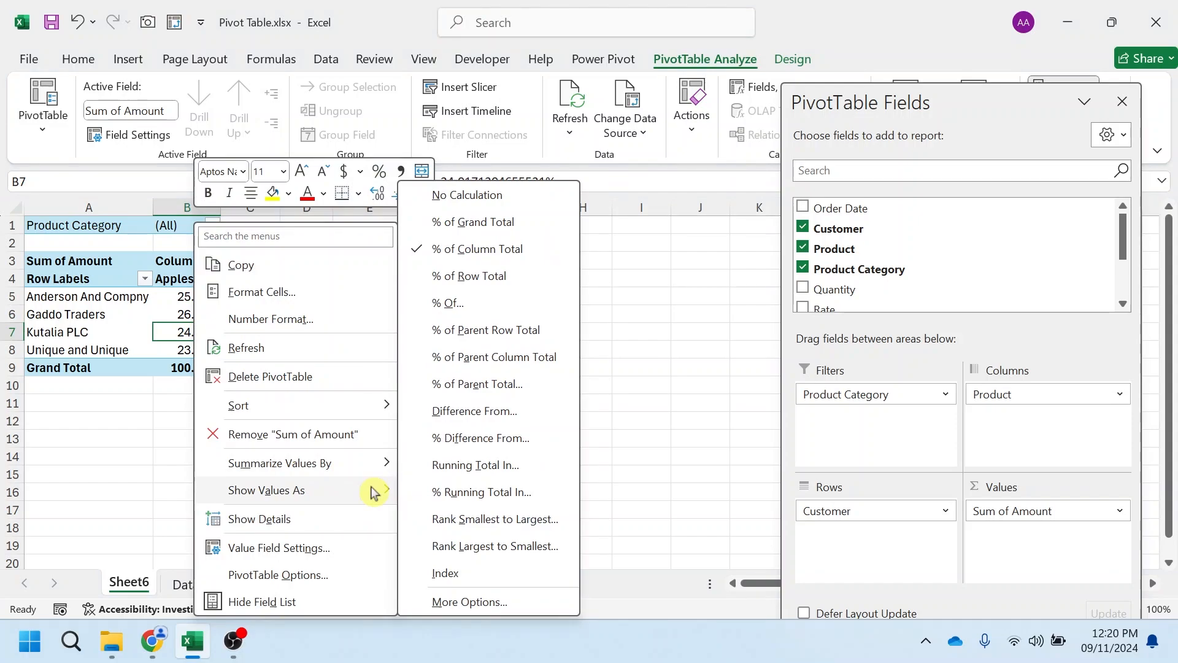
{"action": "left_click", "coordinate": [483, 280]}
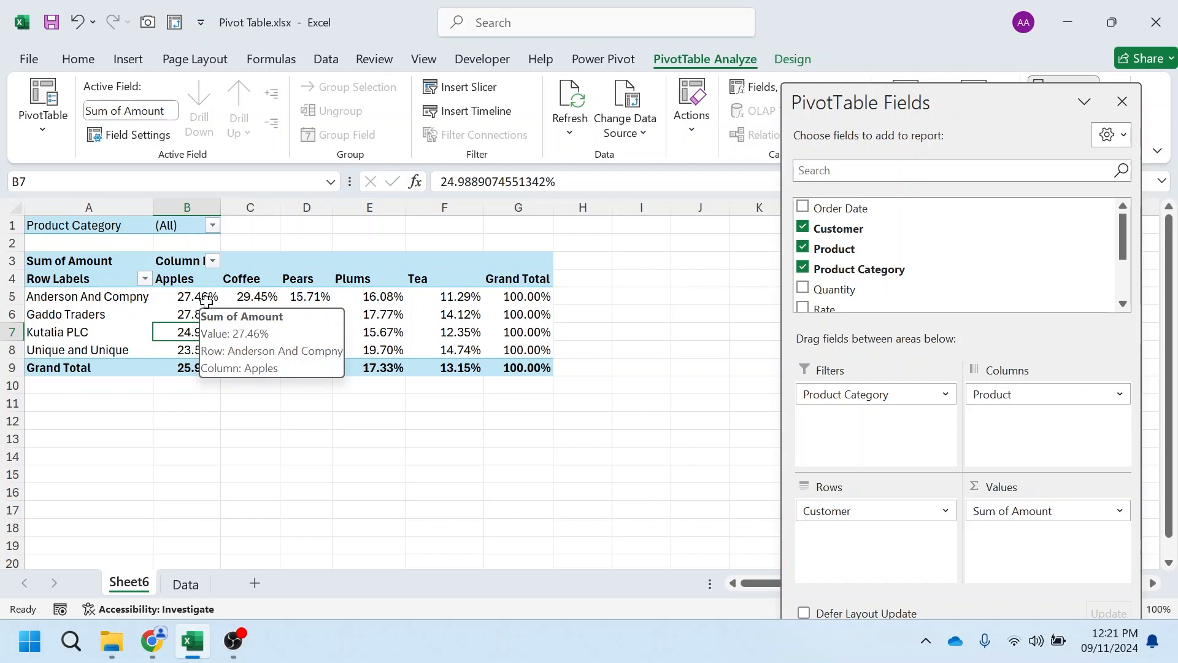
{"action": "mouse_move", "coordinate": [261, 300]}
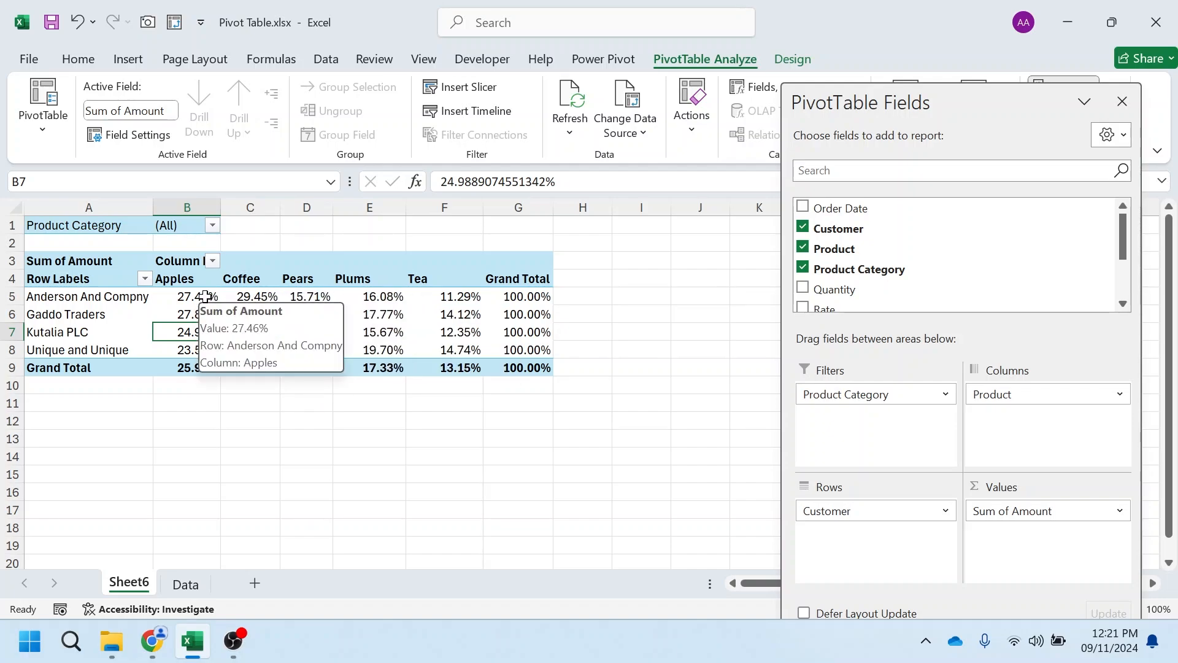
{"action": "left_click_drag", "start_coordinate": [205, 297], "coordinate": [432, 300]}
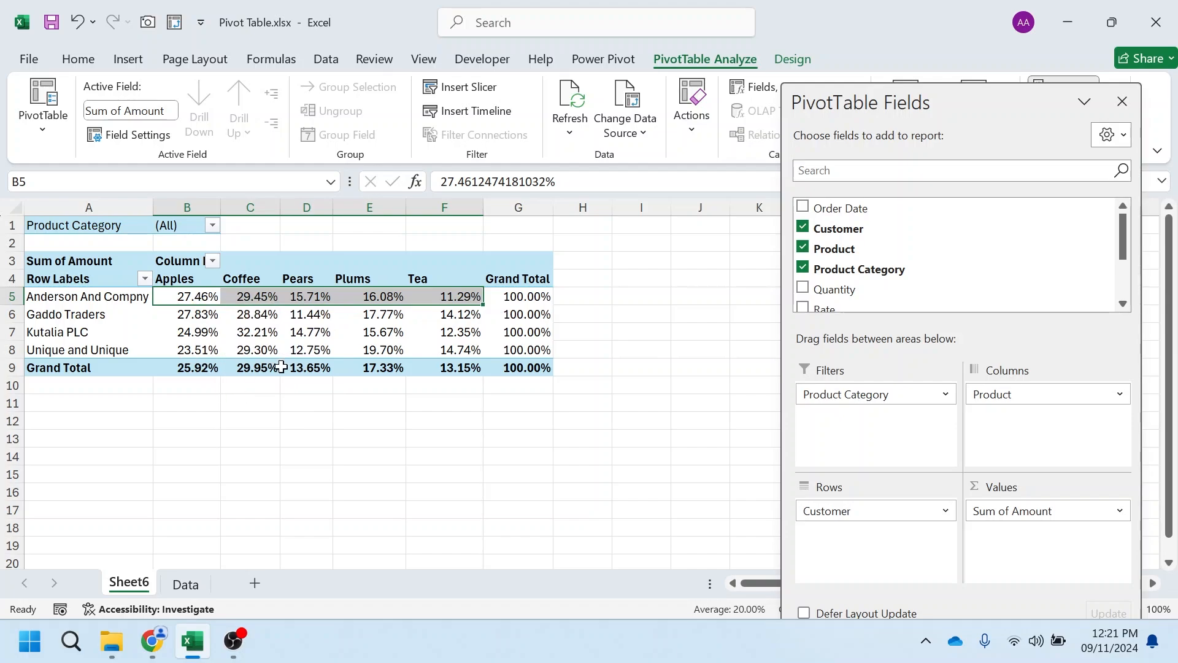
{"action": "mouse_move", "coordinate": [207, 322]}
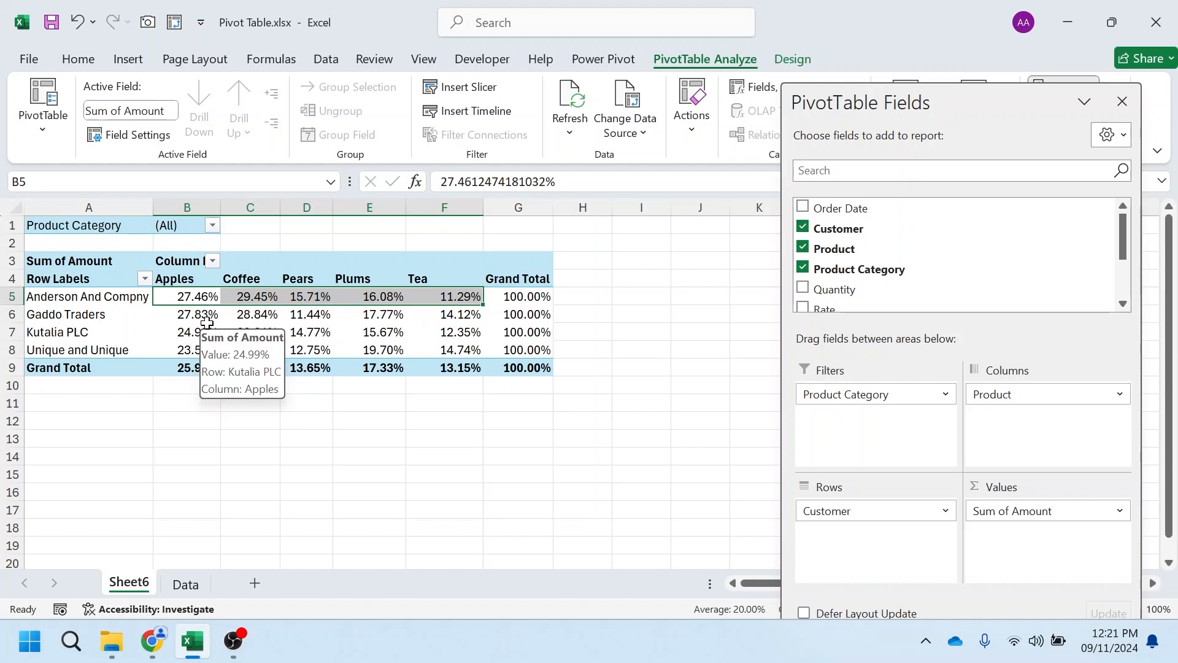
{"action": "left_click", "coordinate": [538, 417]}
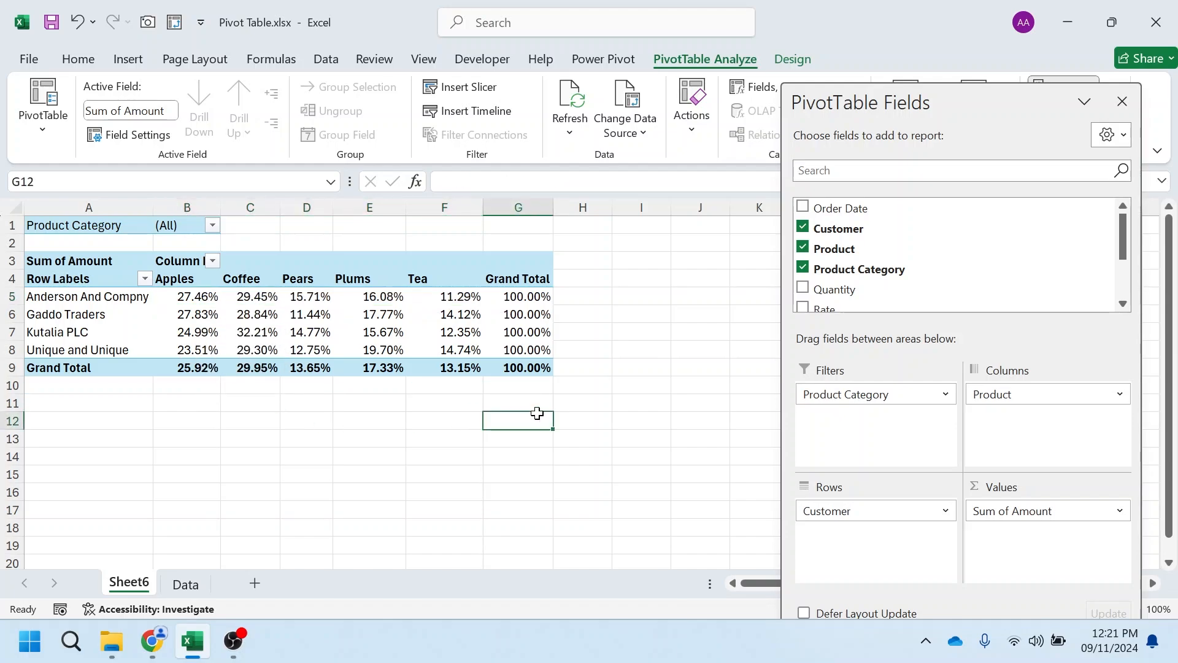
{"action": "left_click", "coordinate": [329, 316]}
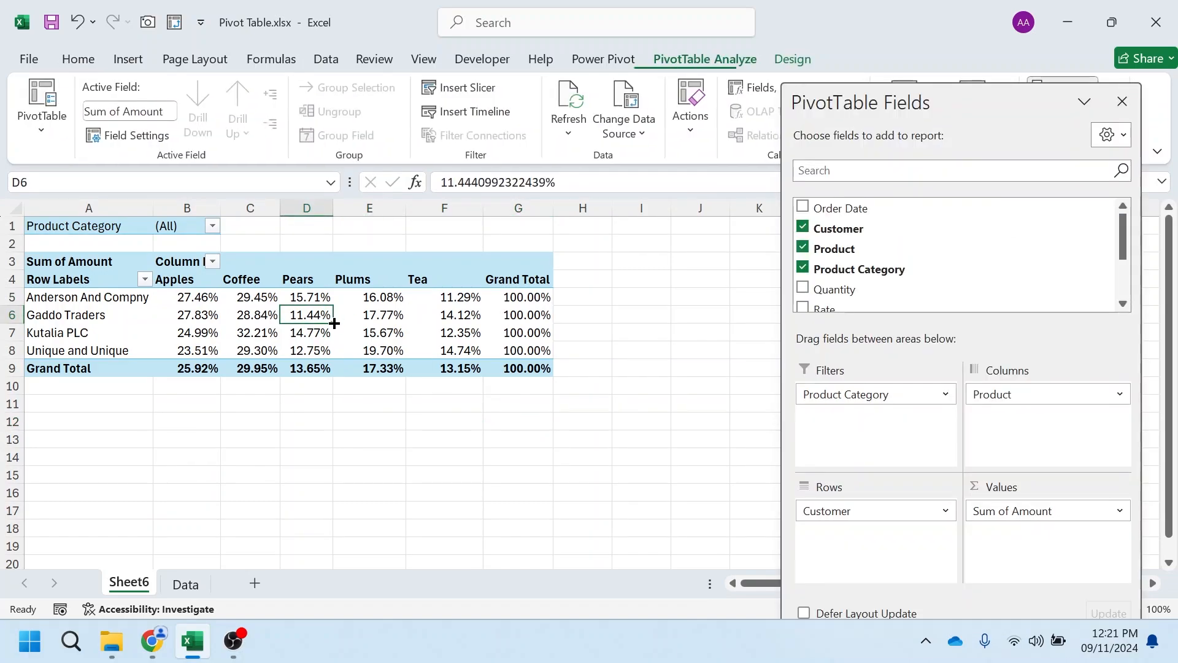